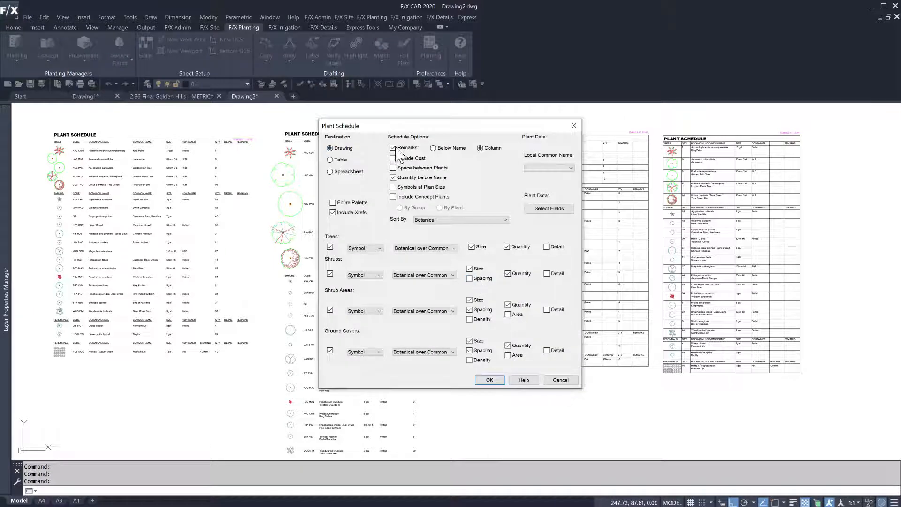
# Set the plant schedule to include the entire palette without remarks, set trees and shrubs to Code, and generate it.
pyautogui.click(366, 248)
pyautogui.click(364, 267)
pyautogui.click(366, 275)
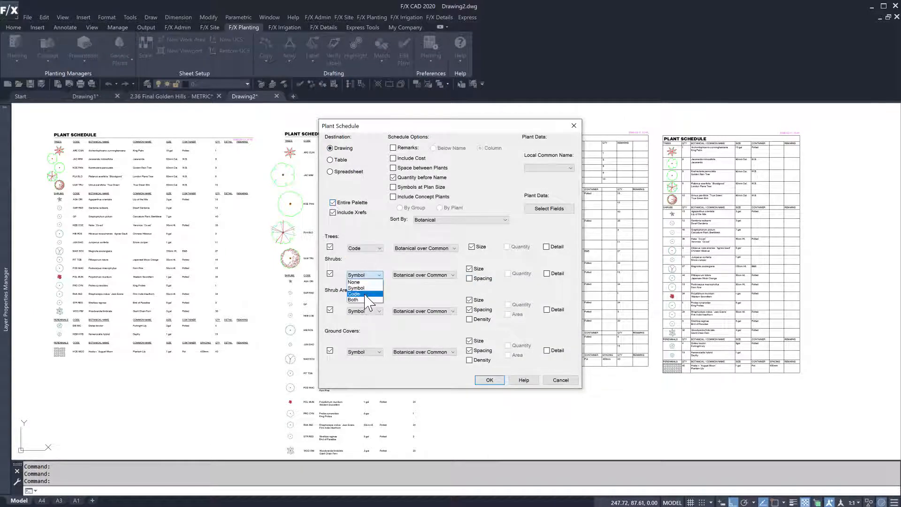
pyautogui.click(366, 295)
pyautogui.click(492, 381)
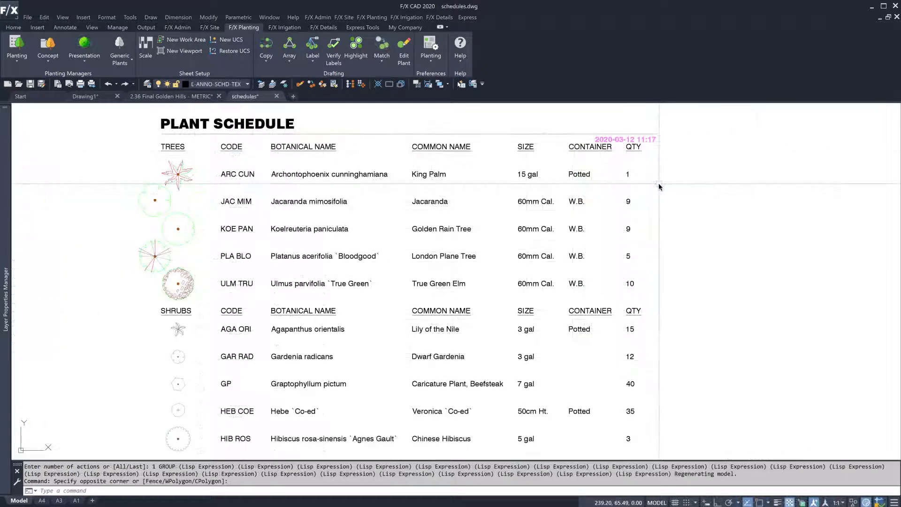
# Retitle the schedule "PLANT SCHEDULE / LISTA DE PLANTAS" with bilingual headings in the Block Editor, save the changes and regenerate the existing schedule.
pyautogui.click(440, 176)
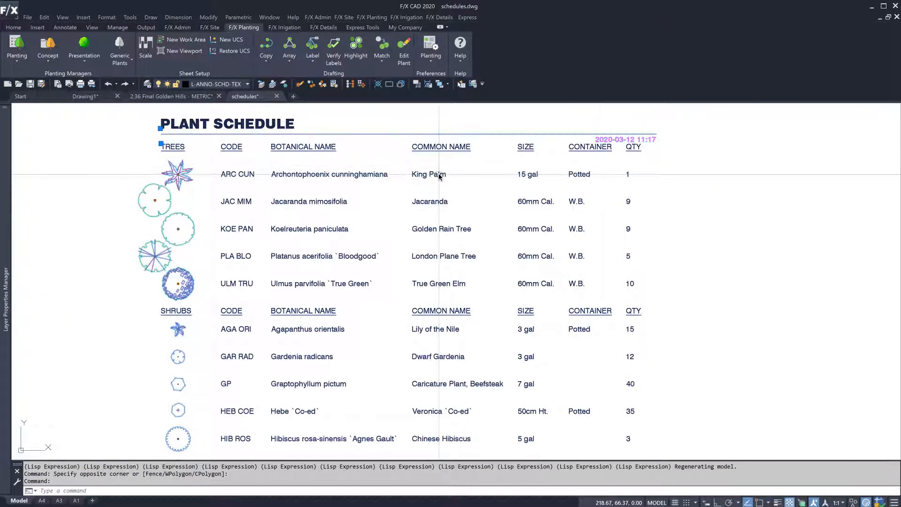
pyautogui.rightClick(439, 176)
pyautogui.click(485, 197)
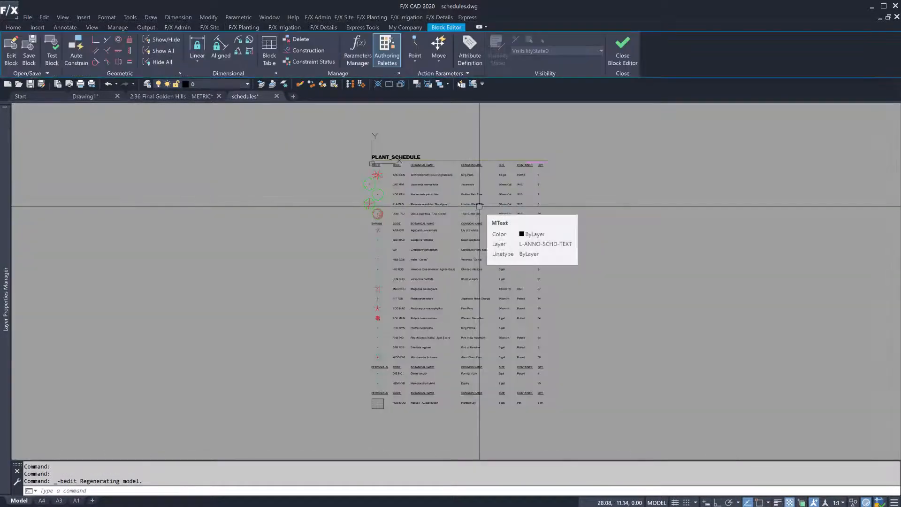
pyautogui.click(625, 54)
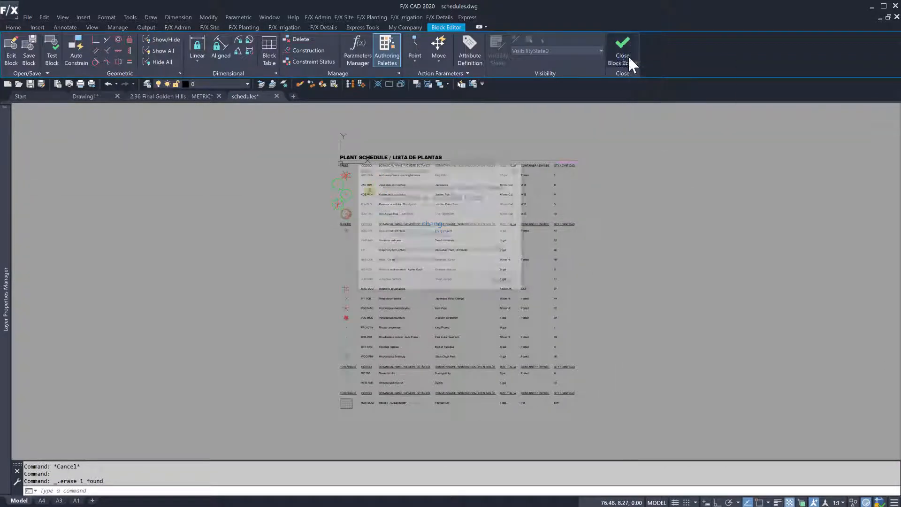
pyautogui.click(447, 227)
pyautogui.click(15, 43)
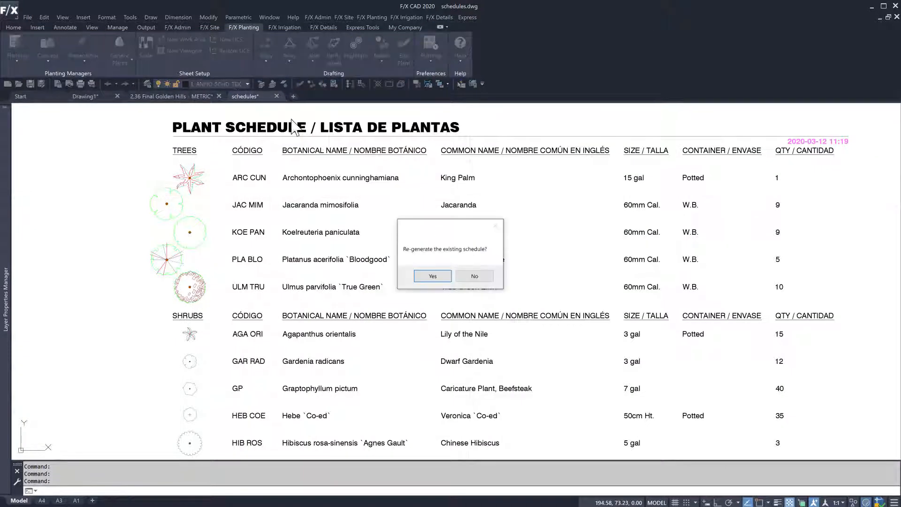
pyautogui.click(432, 276)
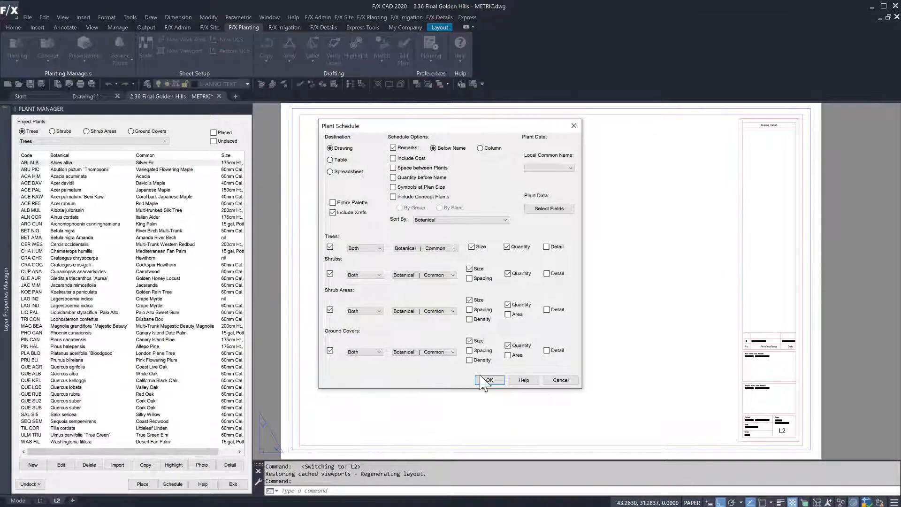
# Try placing the plant schedule directly on layout L2 and scaling it down about its upper-left corner to fit the sheet.
pyautogui.click(486, 380)
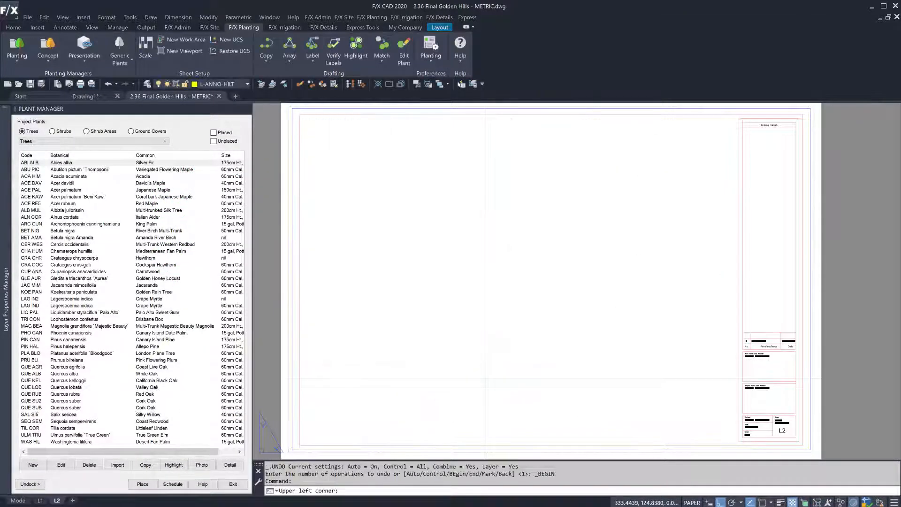
pyautogui.click(313, 127)
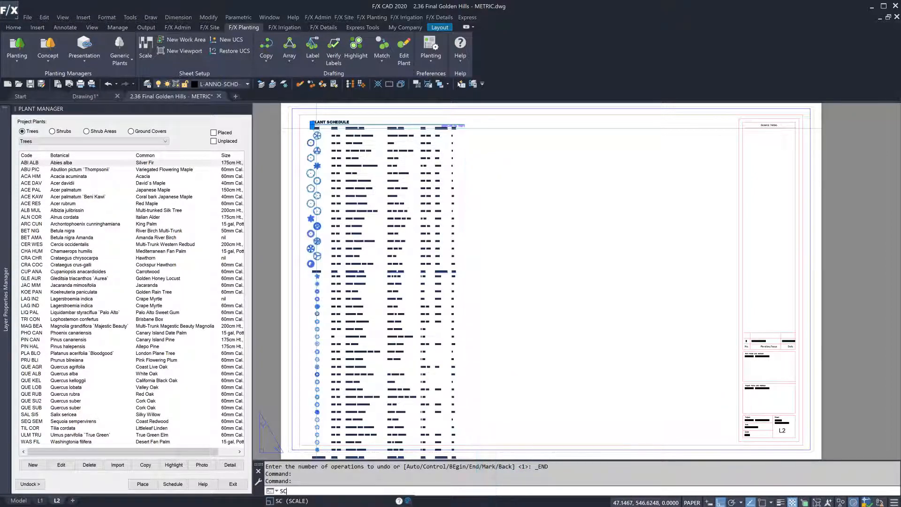
pyautogui.write('SC')
pyautogui.press('Return')
pyautogui.click(310, 126)
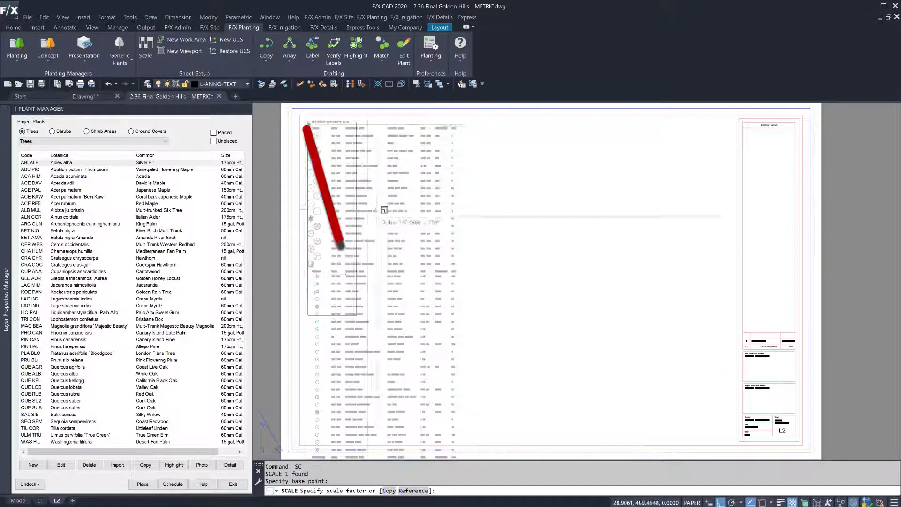
pyautogui.click(425, 278)
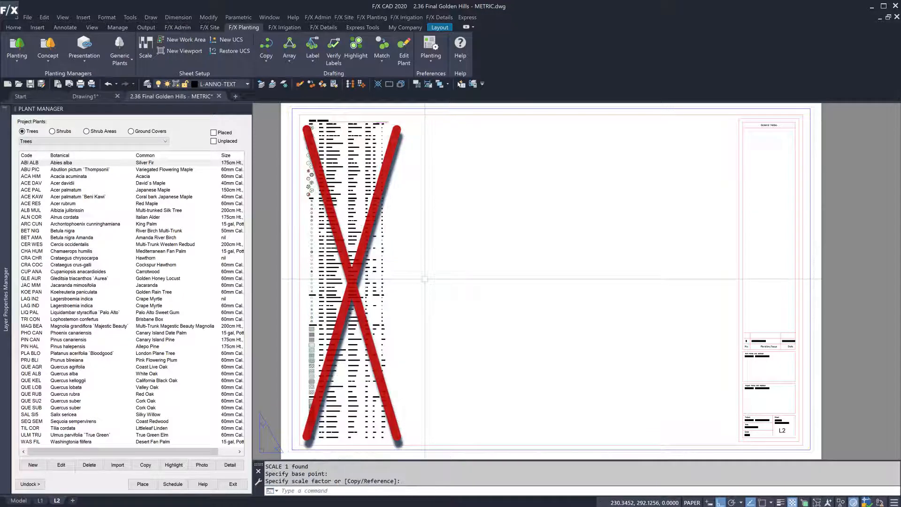
# Delete the scaled-down plant schedule from layout L2.
pyautogui.click(349, 256)
pyautogui.press('Delete')
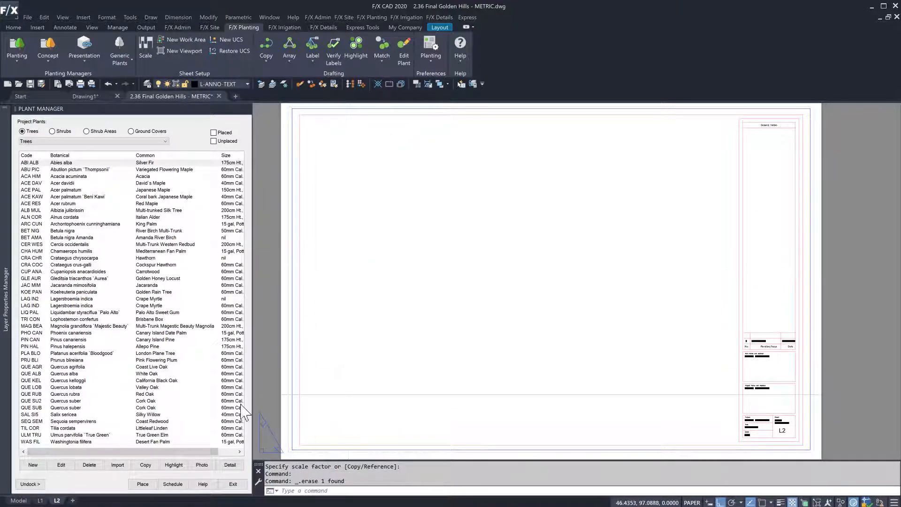
# Generate the plant schedule in model space and place it to the right of the site plan.
pyautogui.click(31, 500)
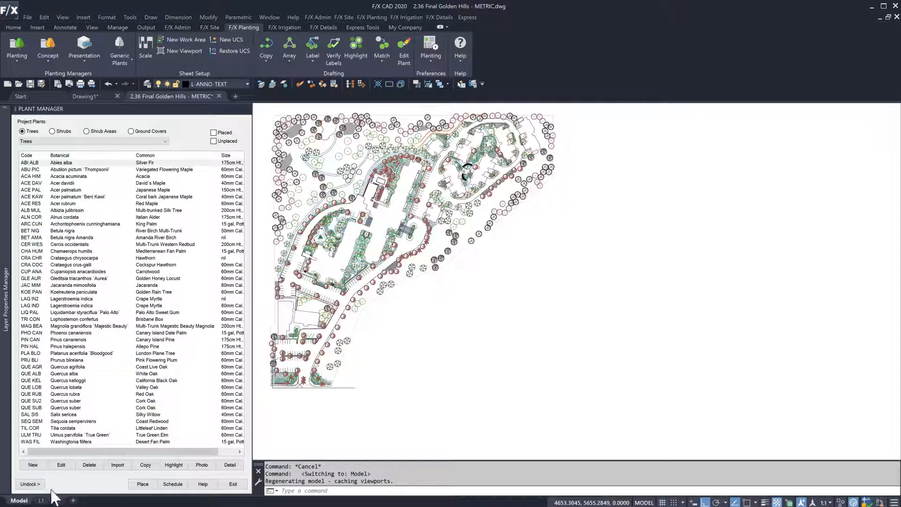
pyautogui.click(172, 485)
pyautogui.click(488, 381)
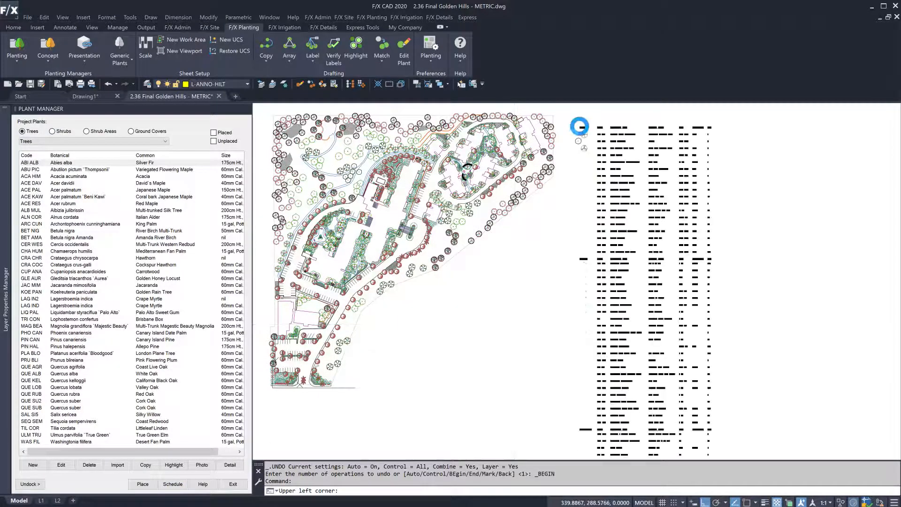
# Create a tall rectangular viewport on layout L2 from the upper-left inner border corner to near the bottom border.
pyautogui.click(59, 500)
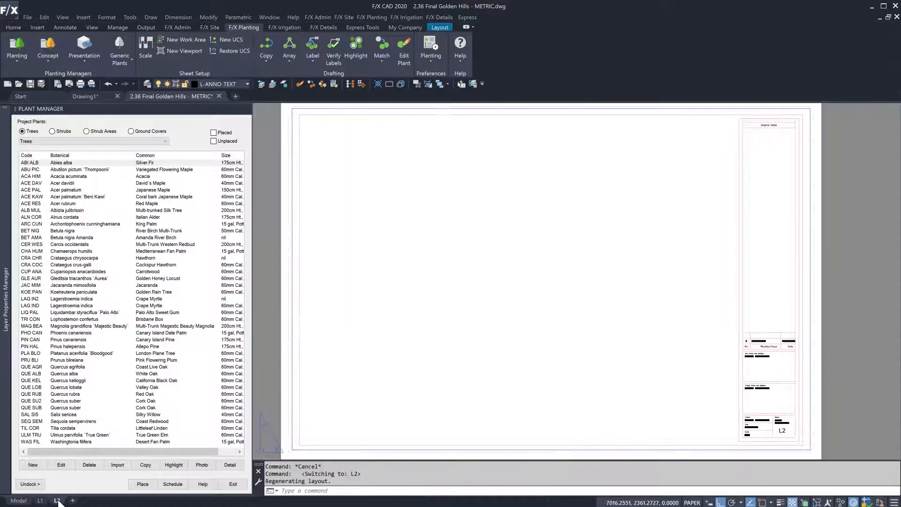
pyautogui.click(312, 409)
pyautogui.write('MV')
pyautogui.press('Return')
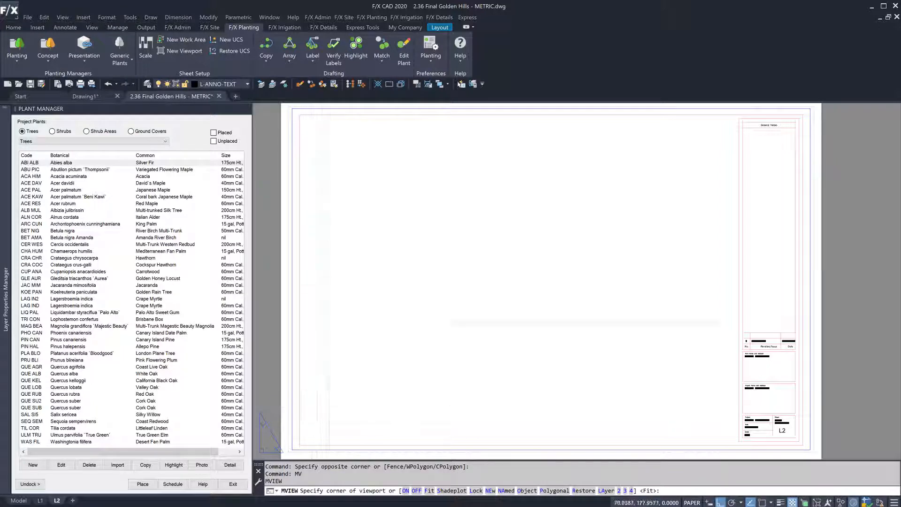
pyautogui.click(305, 118)
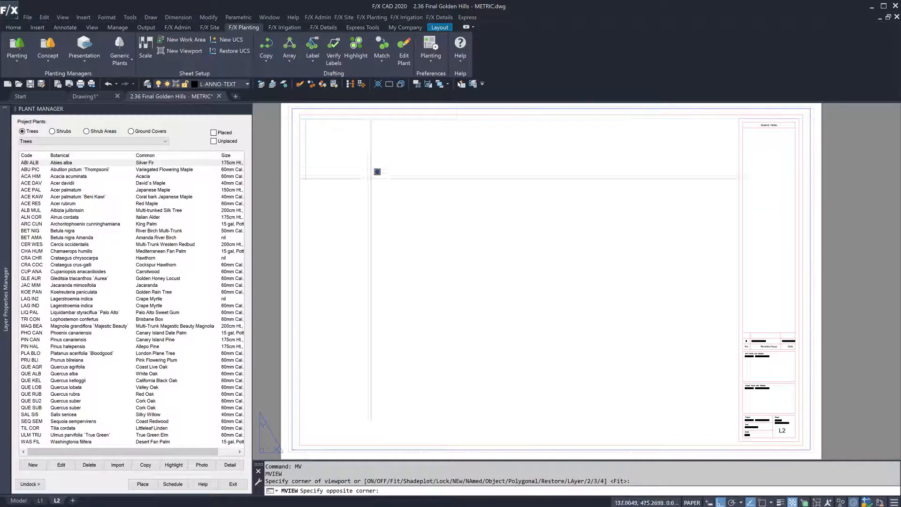
pyautogui.click(489, 440)
# Set the new viewport's scale to metric 1:600 in meters and frame the start of the plant schedule in it.
pyautogui.doubleClick(401, 384)
pyautogui.scroll(6, 390, 356)
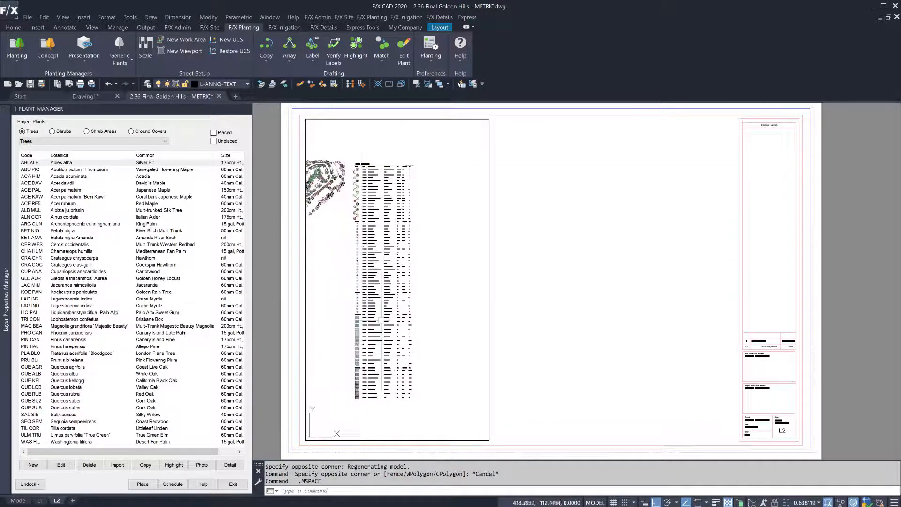
pyautogui.click(150, 42)
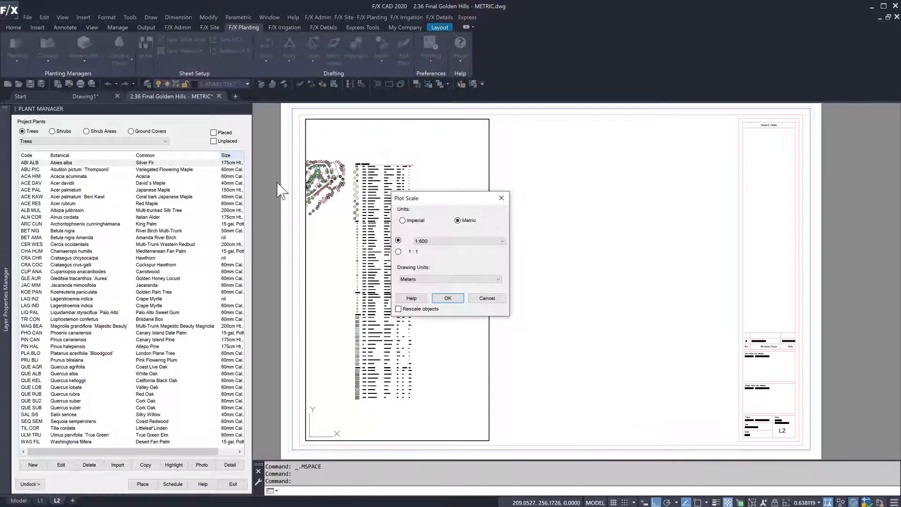
pyautogui.click(442, 299)
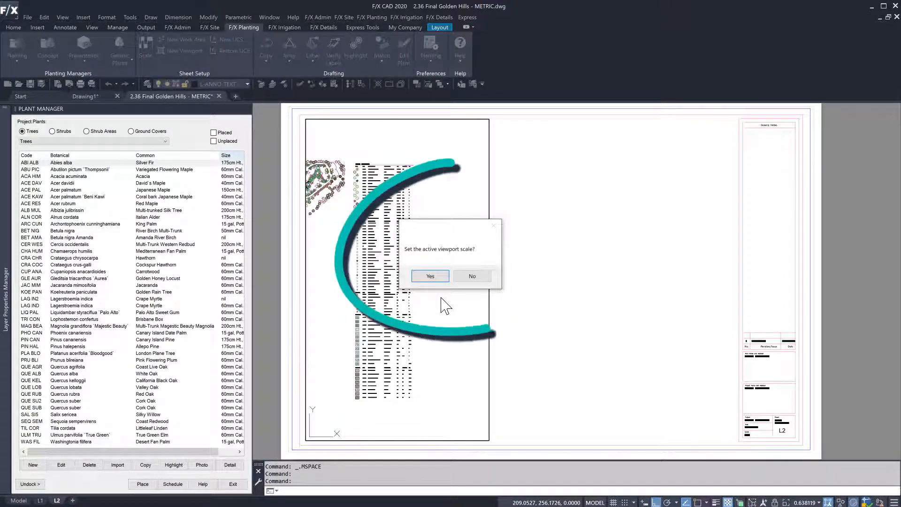
pyautogui.click(430, 276)
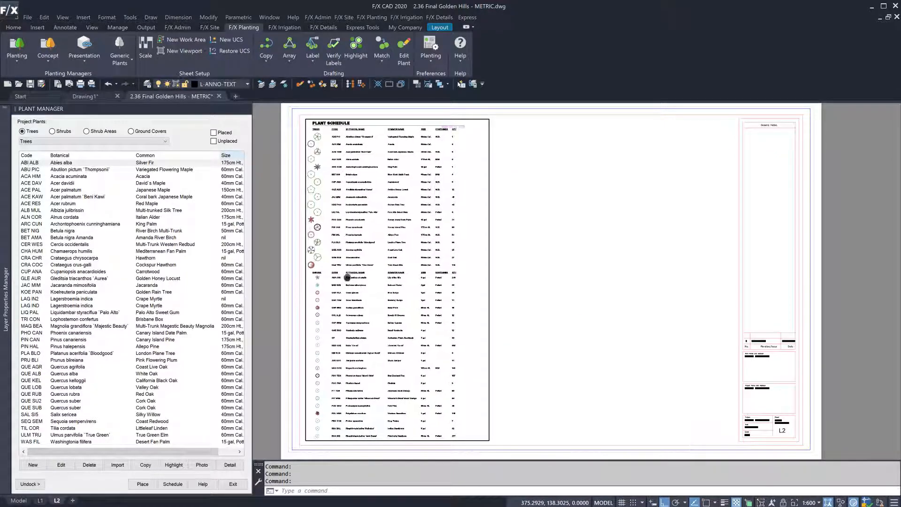
pyautogui.doubleClick(519, 252)
# Copy the schedule viewport horizontally to the right so the two viewports sit side by side on the sheet.
pyautogui.click(520, 252)
pyautogui.click(469, 225)
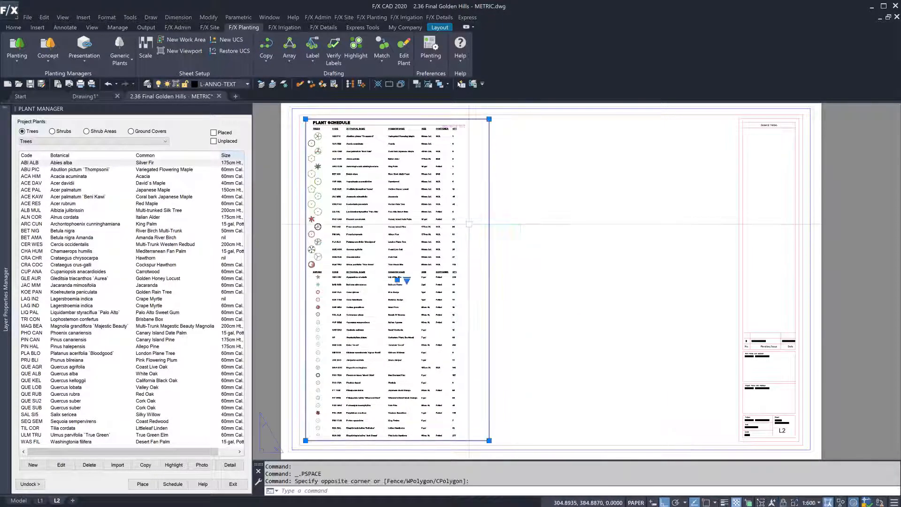
pyautogui.write('c')
pyautogui.press('Return')
pyautogui.click(400, 226)
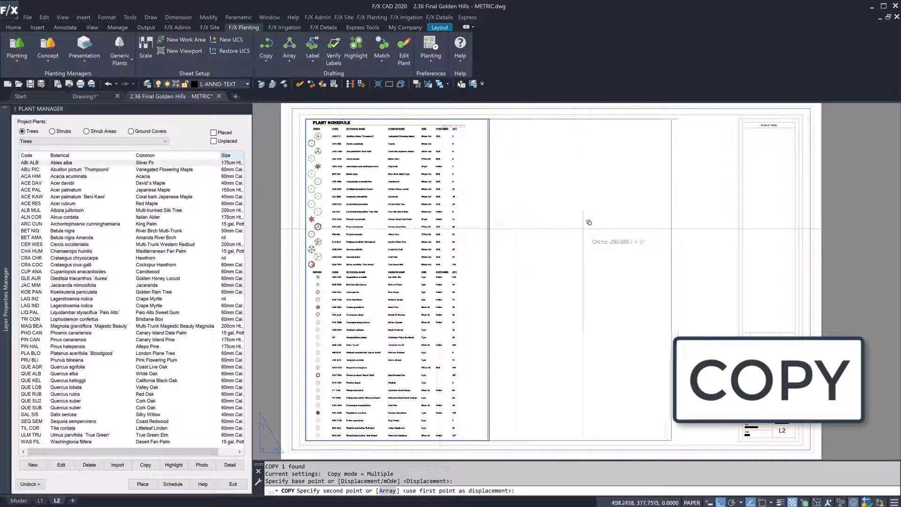
pyautogui.click(589, 228)
pyautogui.press('Return')
# Shift the copied viewport's view down the schedule so it continues where the first viewport ends, and return to paper space.
pyautogui.doubleClick(588, 232)
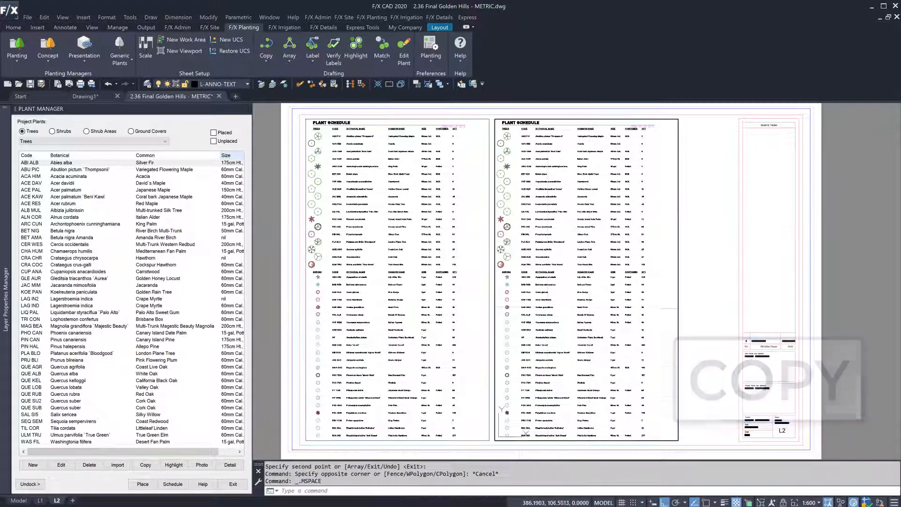
pyautogui.moveTo(543, 433); pyautogui.dragTo(539, 119, button='middle')
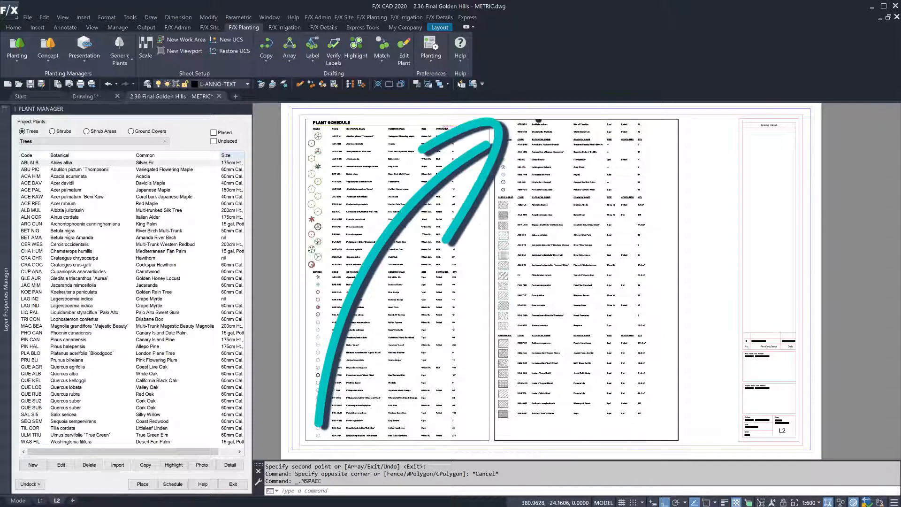
pyautogui.doubleClick(696, 168)
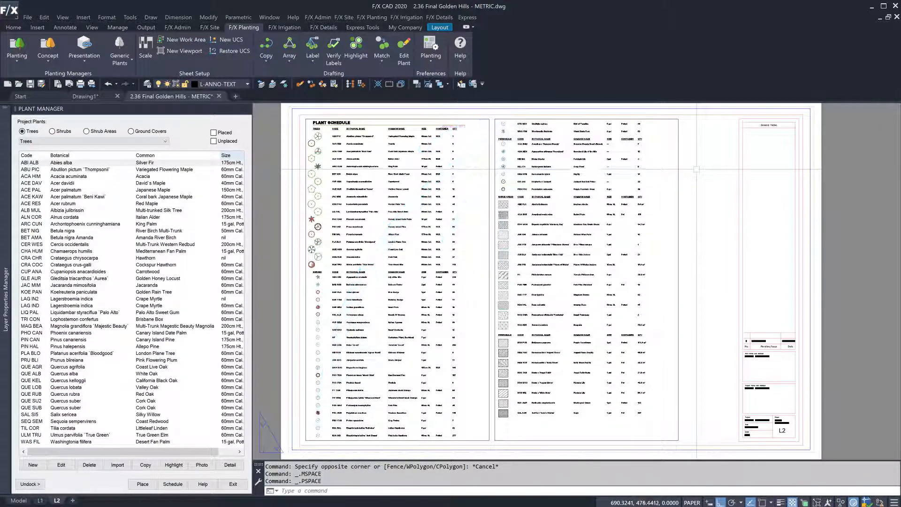
# Place additional Quercus suber (QUE SU2) Cork Oak trees in the lower part of the model-space site plan.
pyautogui.click(19, 500)
pyautogui.click(56, 401)
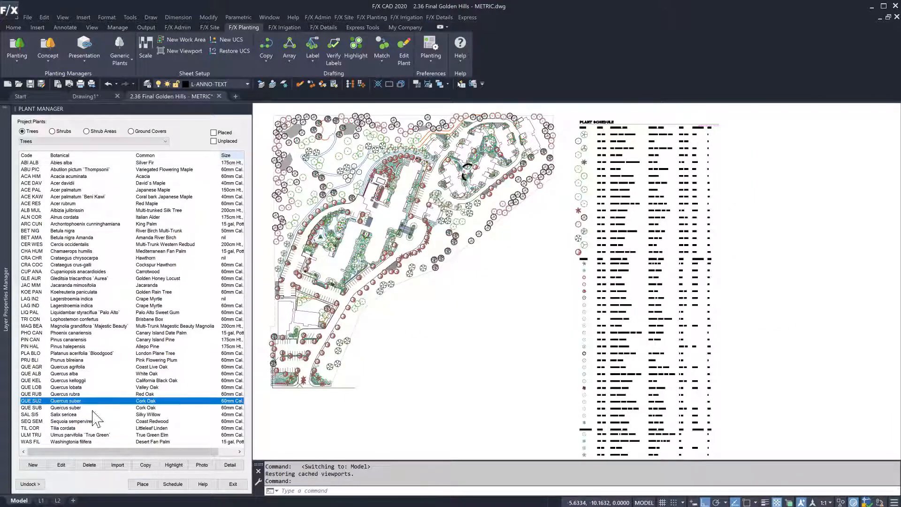
pyautogui.click(142, 484)
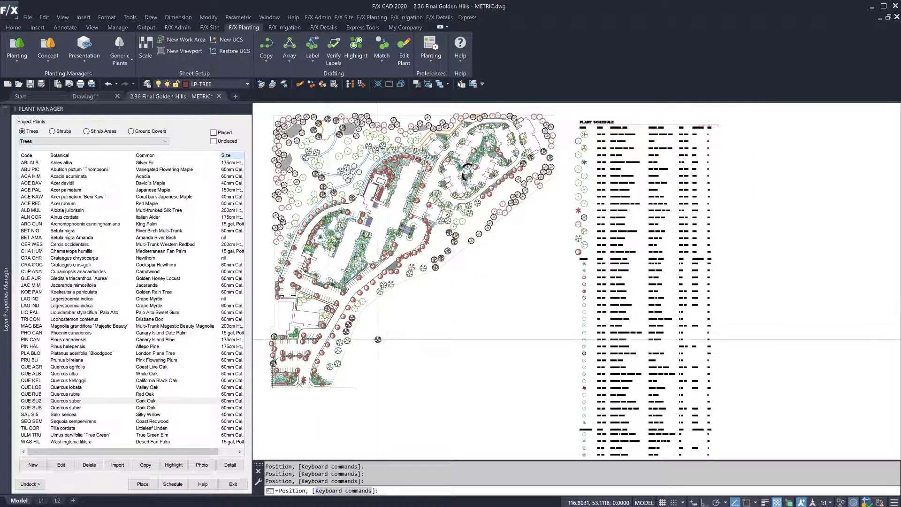
# Regenerate the existing plant schedule and check the updated listing in both viewports on layout L2.
pyautogui.click(172, 484)
pyautogui.click(432, 276)
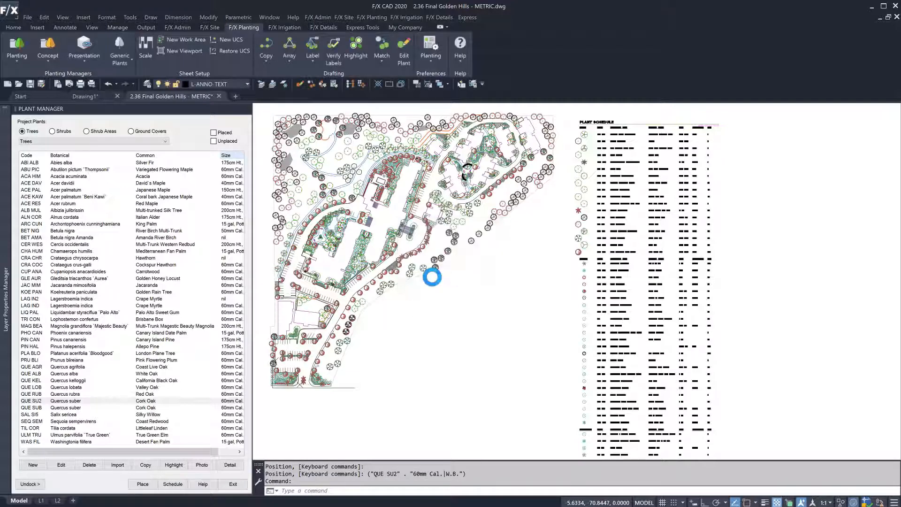
pyautogui.click(57, 500)
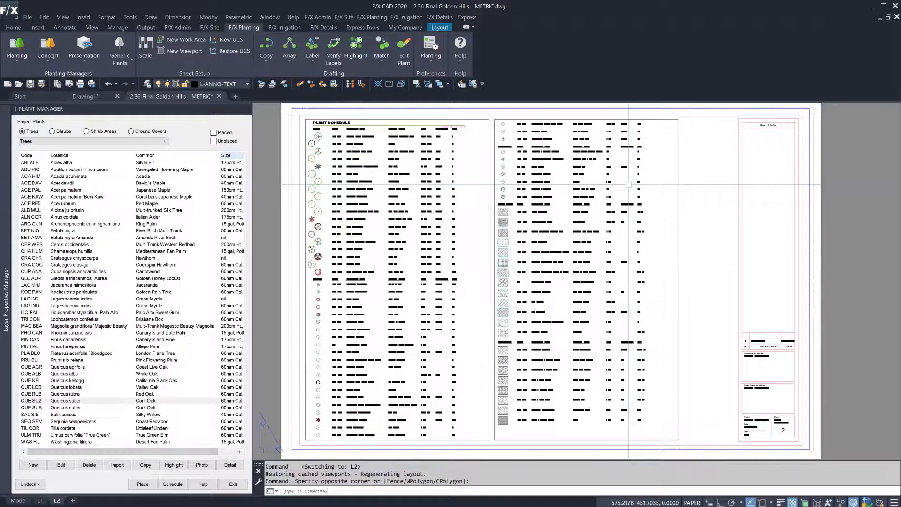
pyautogui.scroll(3, 628, 185)
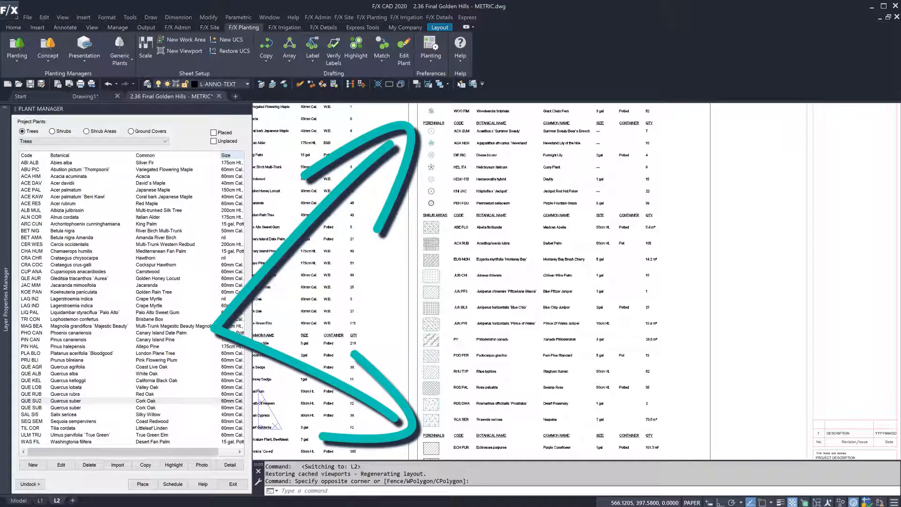
pyautogui.middleClick(646, 217)
pyautogui.middleClick(646, 217)
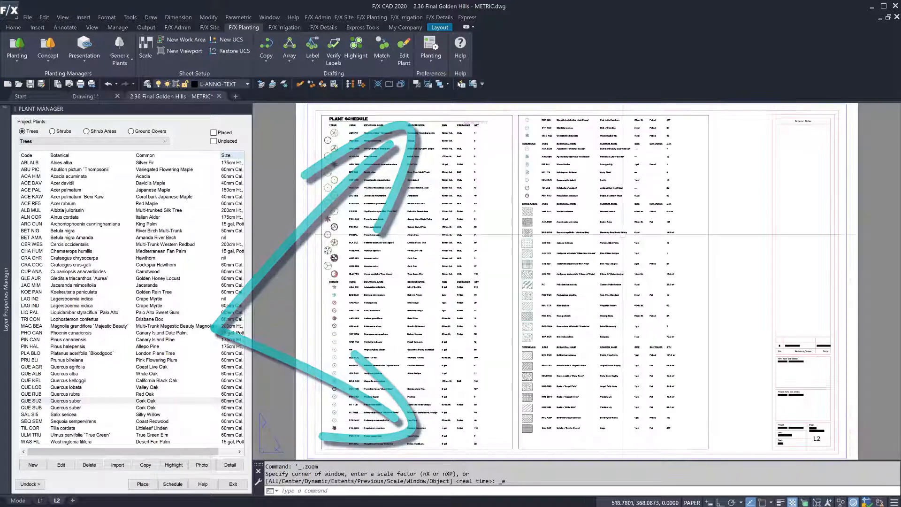
# Shrink the second viewport from its lower-right corner so it ends just below the perennials section.
pyautogui.click(708, 205)
pyautogui.click(709, 449)
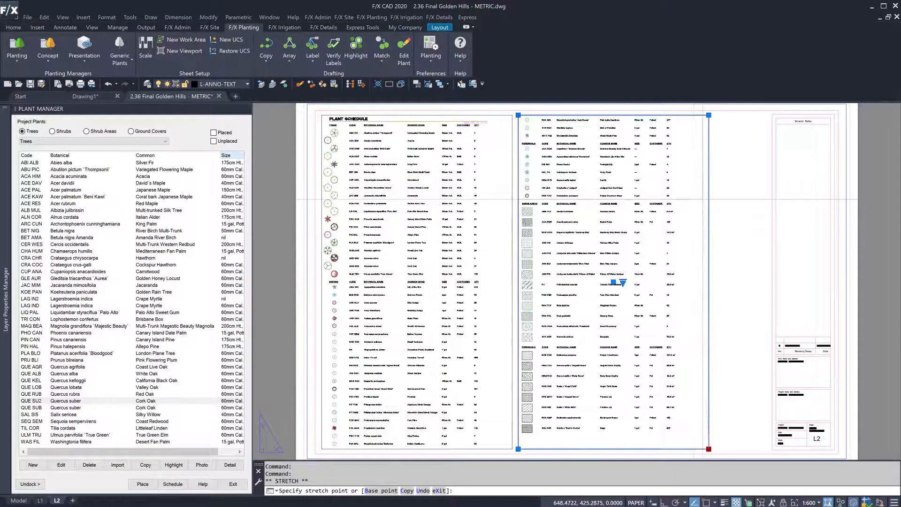
# Copy the shortened viewport twice straight down with Ortho on, placing one directly below and one near the sheet's bottom.
pyautogui.write('co')
pyautogui.press('Return')
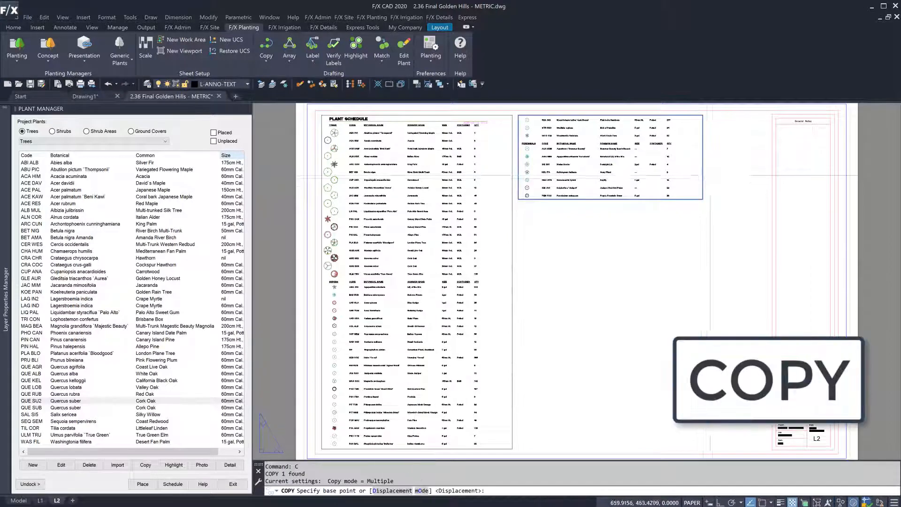
pyautogui.click(713, 172)
pyautogui.press('F8')
pyautogui.click(728, 261)
pyautogui.click(728, 421)
pyautogui.press('Return')
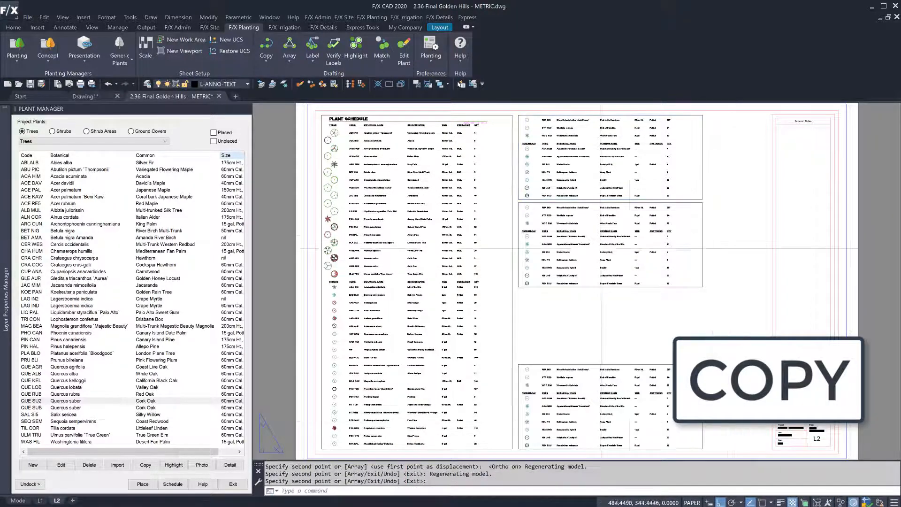
# Pan the middle schedule viewport to the hatched perennials list and extend its lower edge to just below the SAL DAR row.
pyautogui.scroll(2, 631, 235)
pyautogui.doubleClick(631, 235)
pyautogui.moveTo(645, 303); pyautogui.dragTo(646, 168, button='middle')
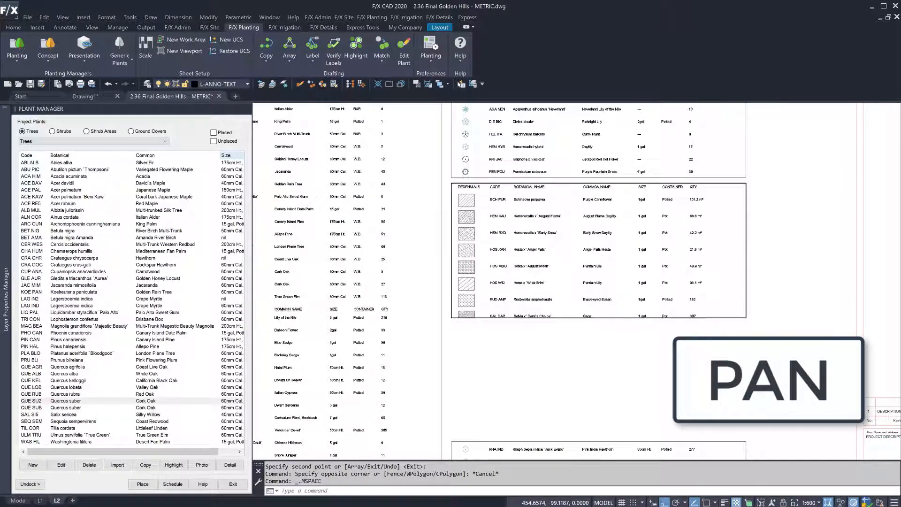
pyautogui.doubleClick(761, 334)
pyautogui.click(745, 318)
pyautogui.click(746, 318)
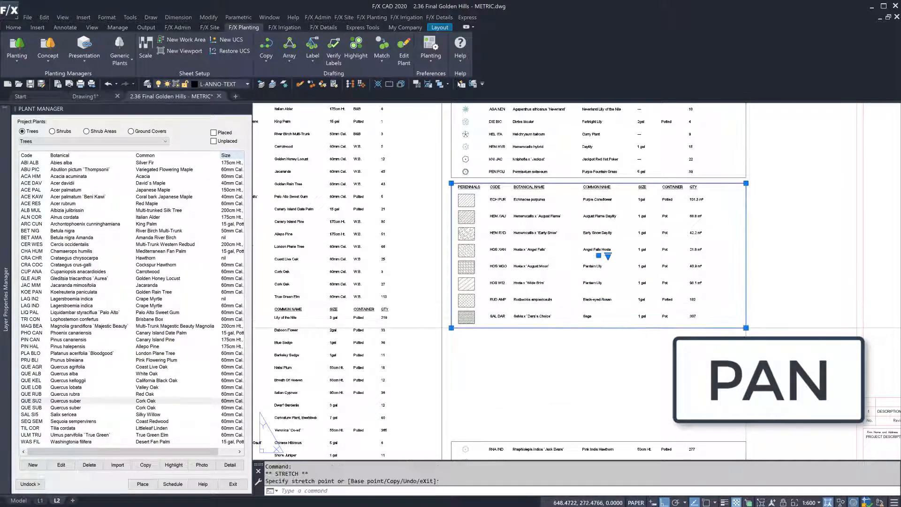
pyautogui.click(746, 328)
pyautogui.press('Escape')
# Stretch the lowest schedule viewport up to just beneath the middle one and pan its contents so the SHRUB AREAS section starts at its upper edge.
pyautogui.moveTo(778, 321); pyautogui.dragTo(765, 223, button='middle')
pyautogui.click(732, 344)
pyautogui.click(732, 343)
pyautogui.click(733, 234)
pyautogui.doubleClick(653, 384)
pyautogui.moveTo(652, 390); pyautogui.dragTo(651, 241, button='middle')
pyautogui.doubleClick(764, 305)
# Raise the lowest viewport's bottom edge to just below the last shrub area row, cutting off the repeated perennials heading.
pyautogui.moveTo(764, 305); pyautogui.dragTo(756, 187, button='middle')
pyautogui.click(725, 359)
pyautogui.click(725, 360)
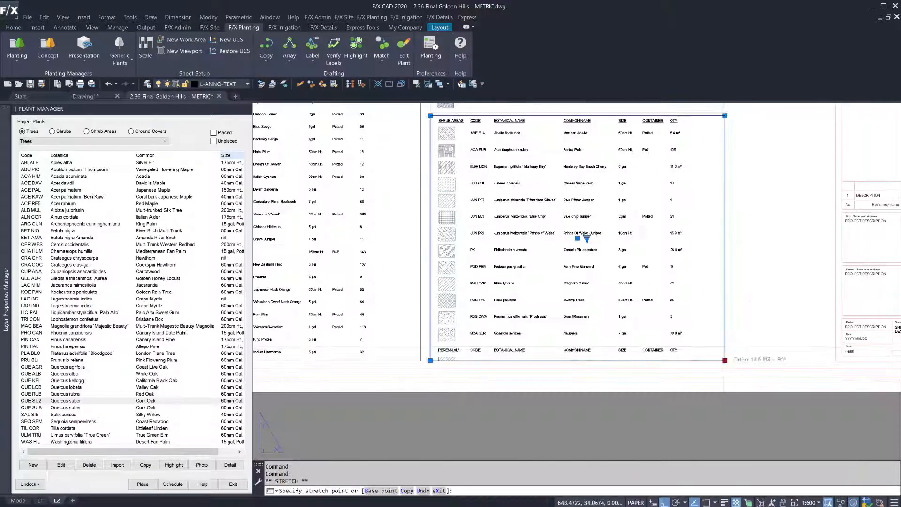
pyautogui.click(725, 347)
pyautogui.press('Escape')
pyautogui.scroll(-2, 746, 239)
pyautogui.moveTo(747, 233); pyautogui.dragTo(734, 387, button='middle')
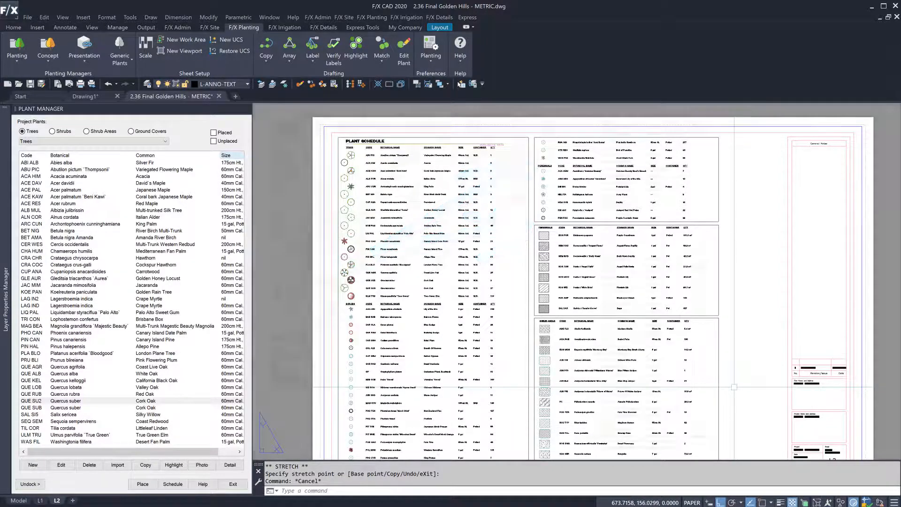
# Return to model space, filter the layers by *TREE* and freeze the tree layers.
pyautogui.click(19, 500)
pyautogui.click(6, 281)
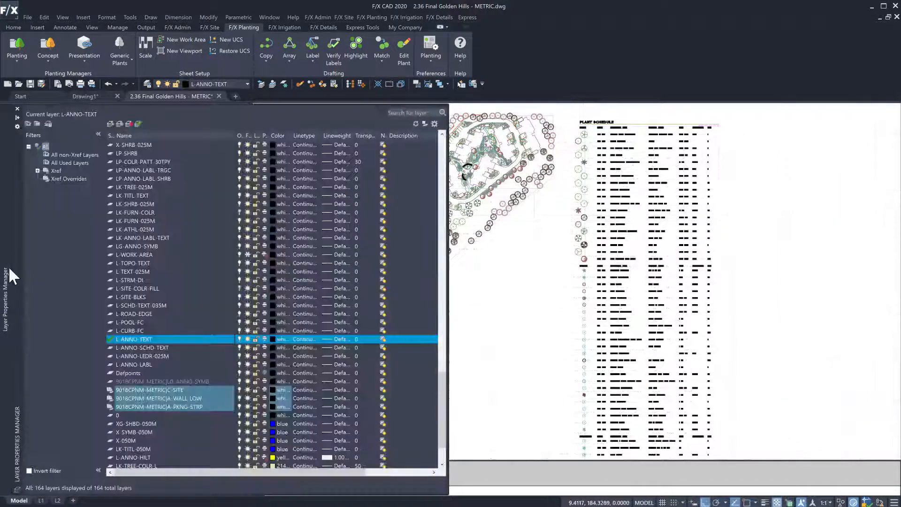
pyautogui.write('*TREE*')
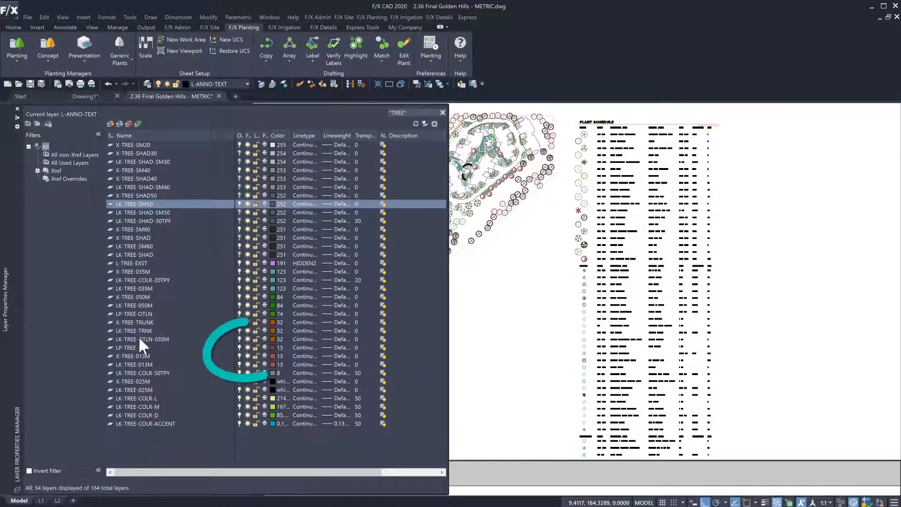
pyautogui.click(247, 347)
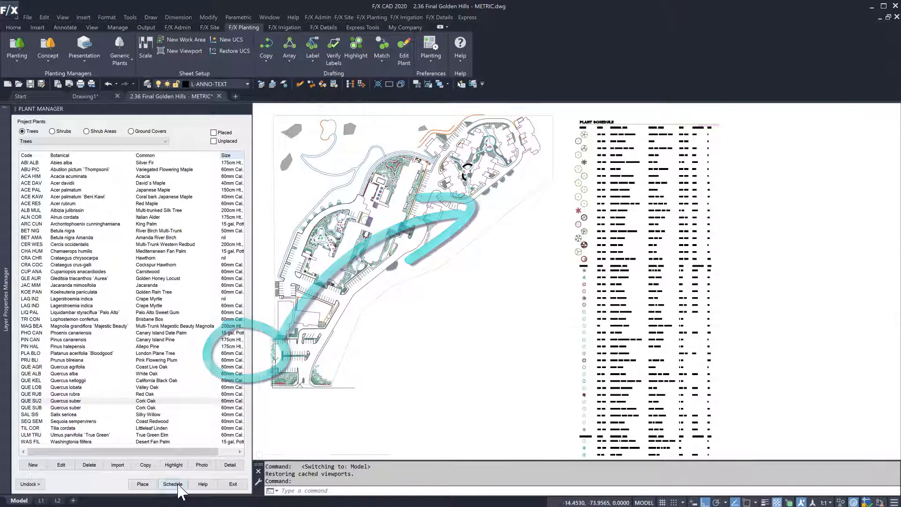
# Generate a new plant schedule without regenerating the existing ones, using the current options, and place it just below and right of the site plan.
pyautogui.click(178, 486)
pyautogui.click(474, 276)
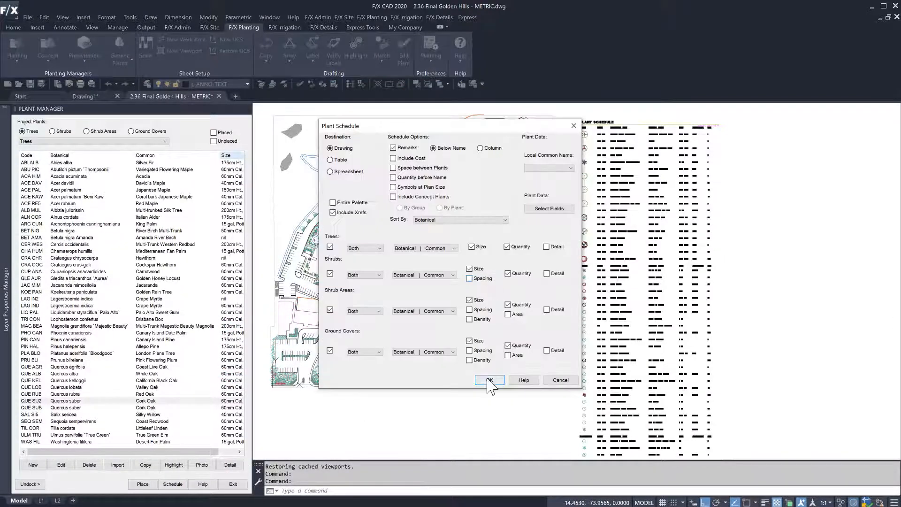
pyautogui.click(489, 381)
pyautogui.click(435, 248)
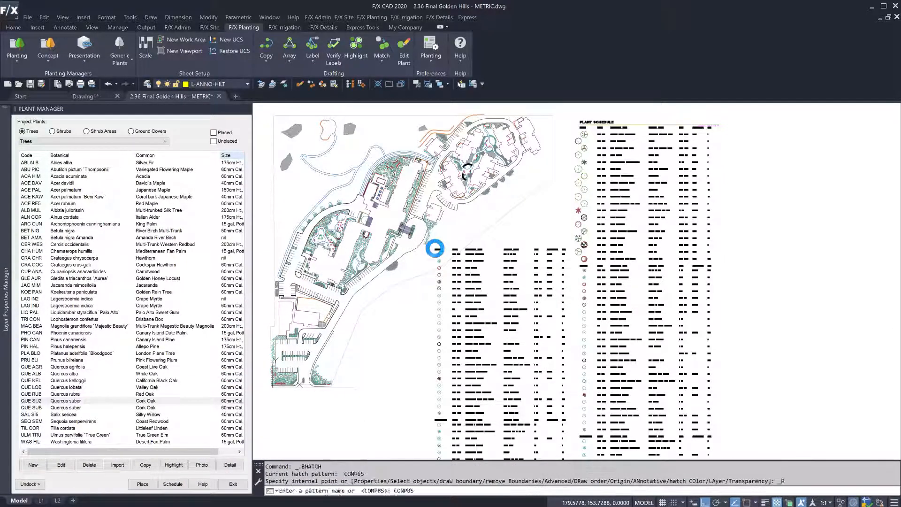
pyautogui.scroll(4, 448, 264)
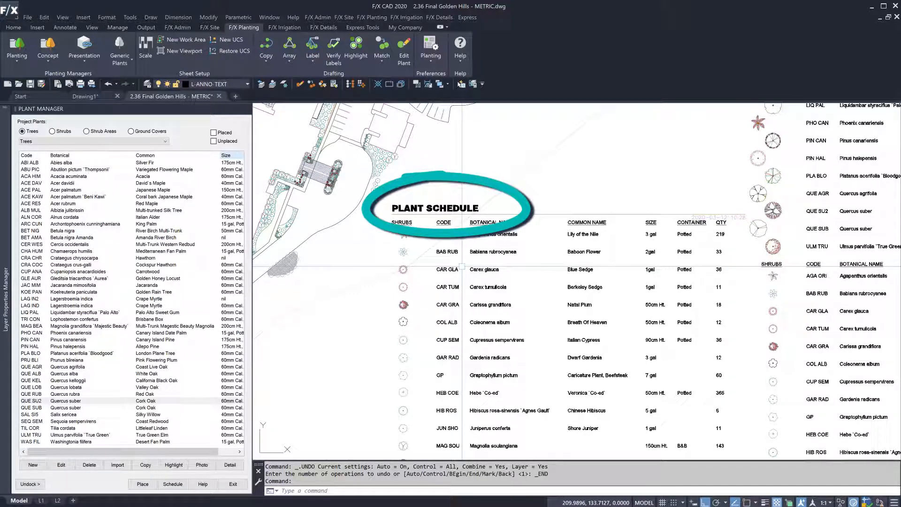
# Change the new schedule's title to GROUND LEVEL PLANTING and regenerate the existing schedules.
pyautogui.doubleClick(447, 212)
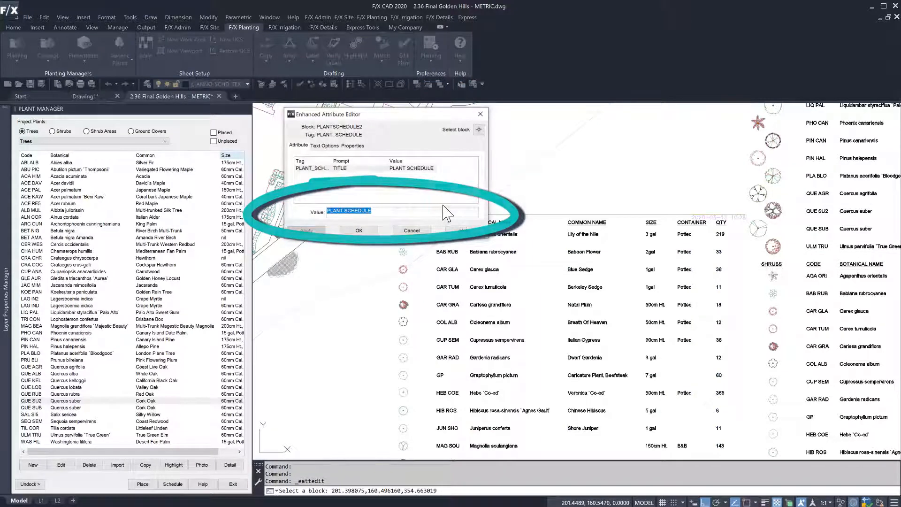
pyautogui.write('GROUND LEVEL PLANTING')
pyautogui.click(358, 230)
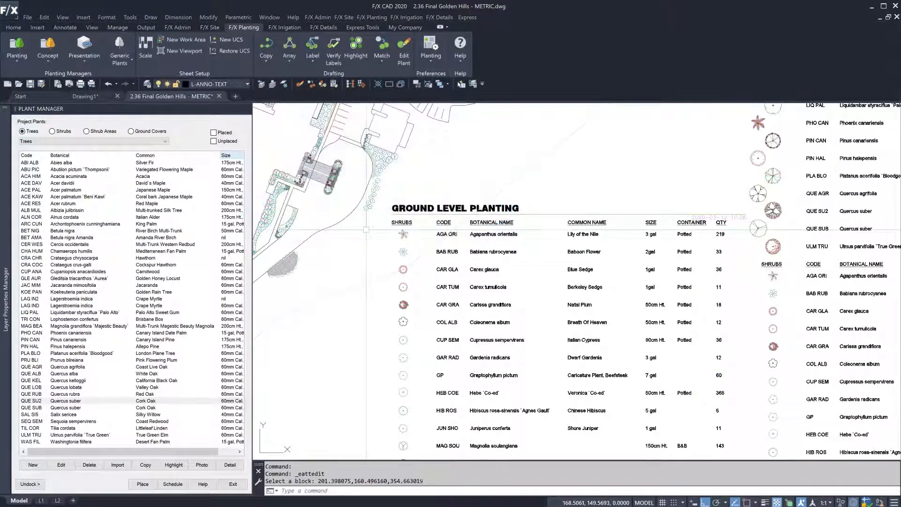
pyautogui.click(173, 484)
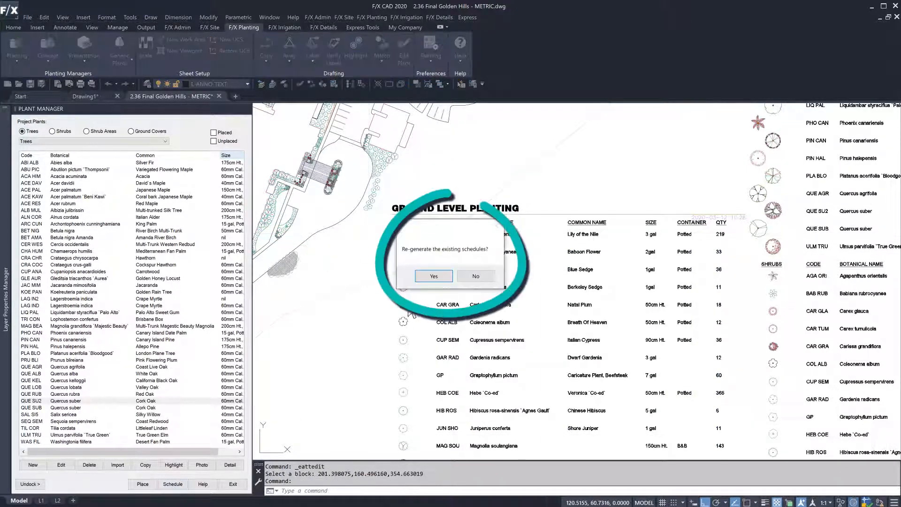
pyautogui.click(433, 276)
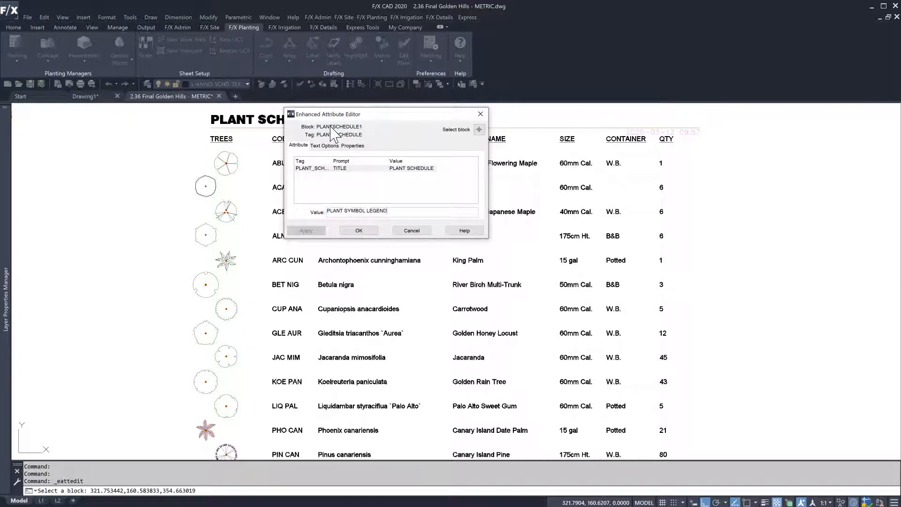
# Apply the title PLANT SYMBOL LEGEND to the full plant schedule and replace it with PLANT SCHEDULE / LISTA DE PLANTAS.
pyautogui.click(363, 232)
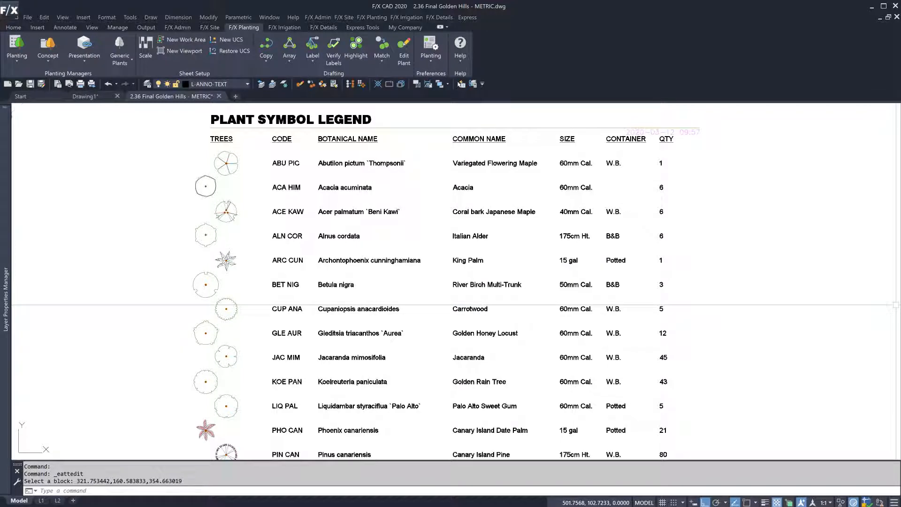
pyautogui.click(331, 124)
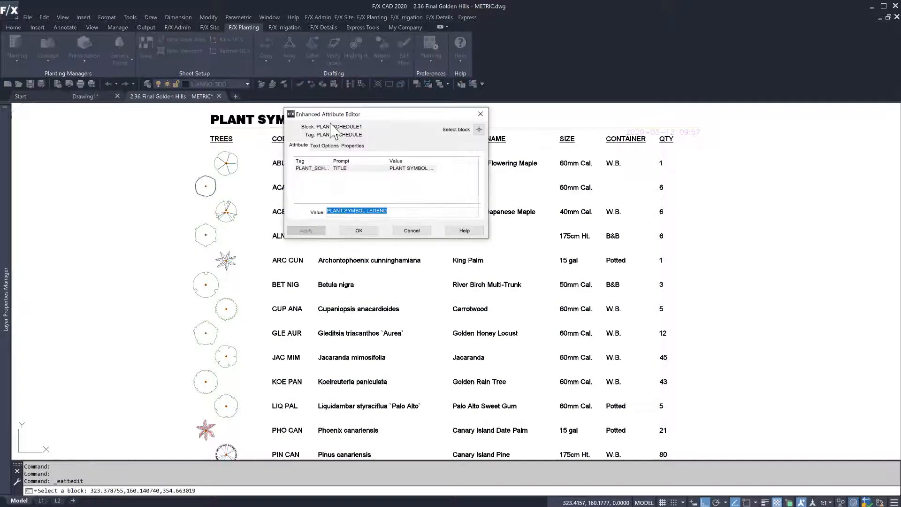
pyautogui.click(364, 230)
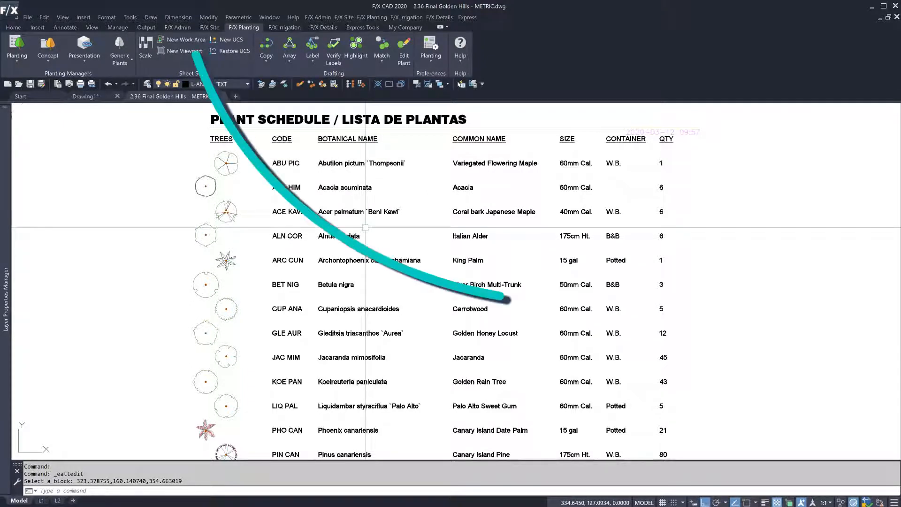
# Review the Language Strings translations and the plant size schedule titles in the general preferences of the POWT-SCHED-ESP set.
pyautogui.click(173, 26)
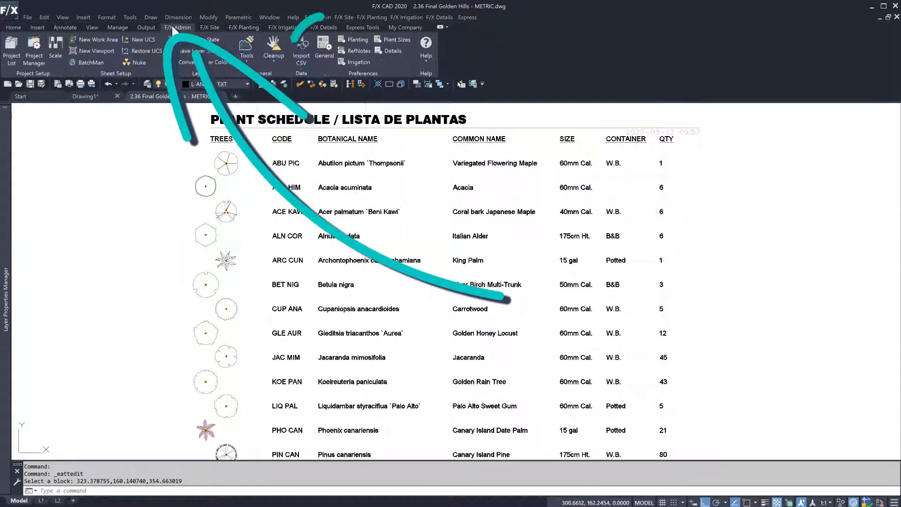
pyautogui.click(326, 54)
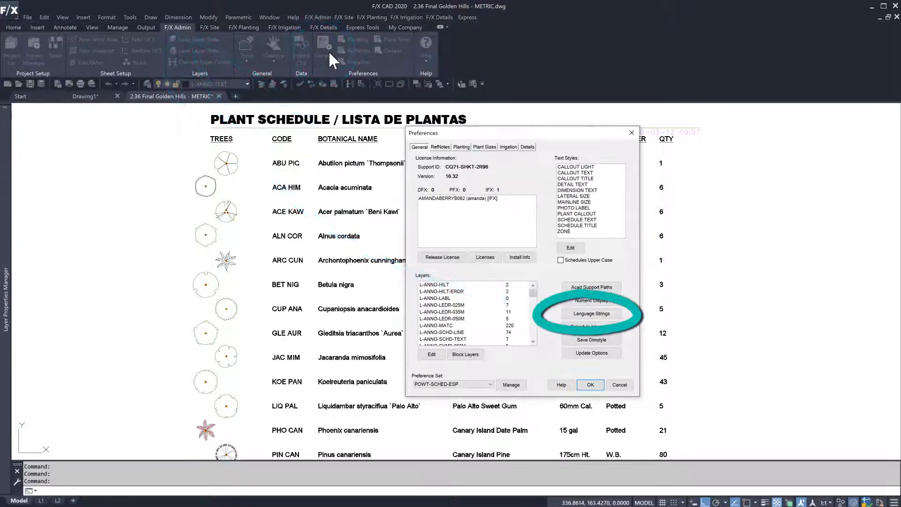
pyautogui.click(574, 316)
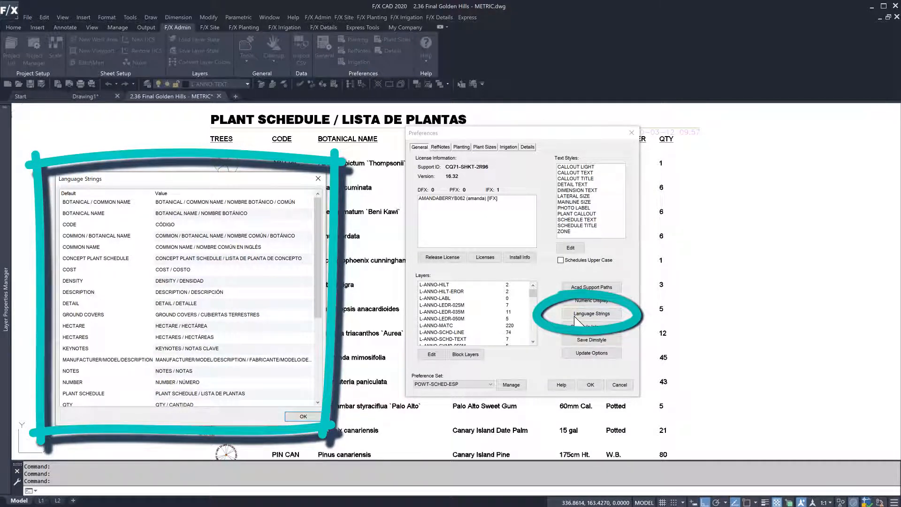
pyautogui.click(304, 416)
pyautogui.click(485, 147)
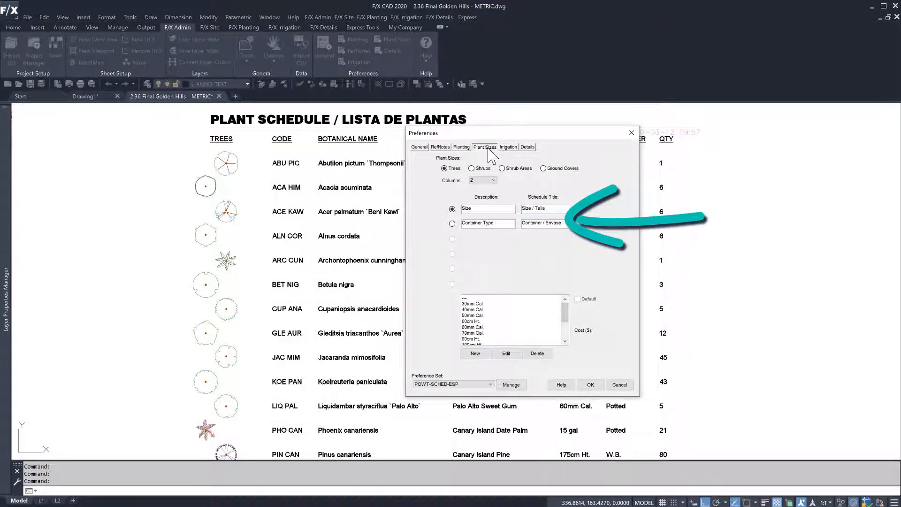
pyautogui.click(590, 385)
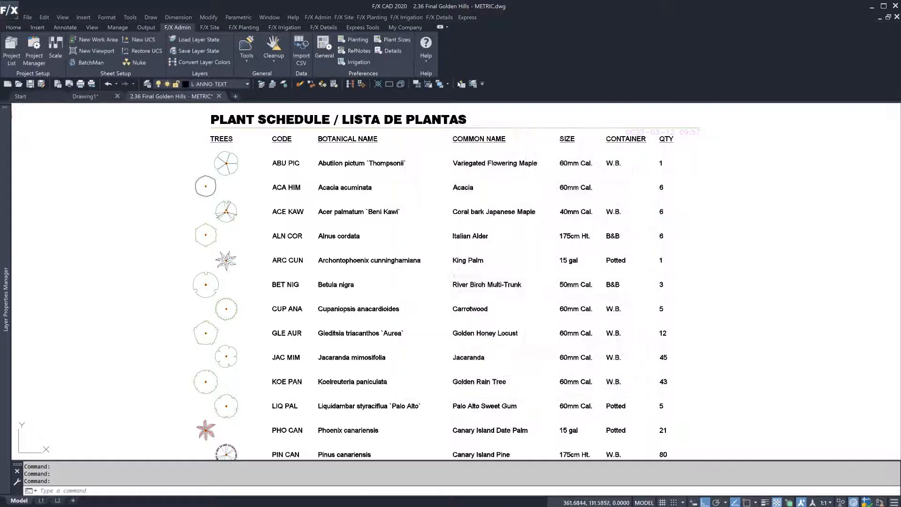
# Erase the existing plant schedule and set Spanish as the local common name for a new one.
pyautogui.press('Delete')
pyautogui.click(243, 27)
pyautogui.click(18, 42)
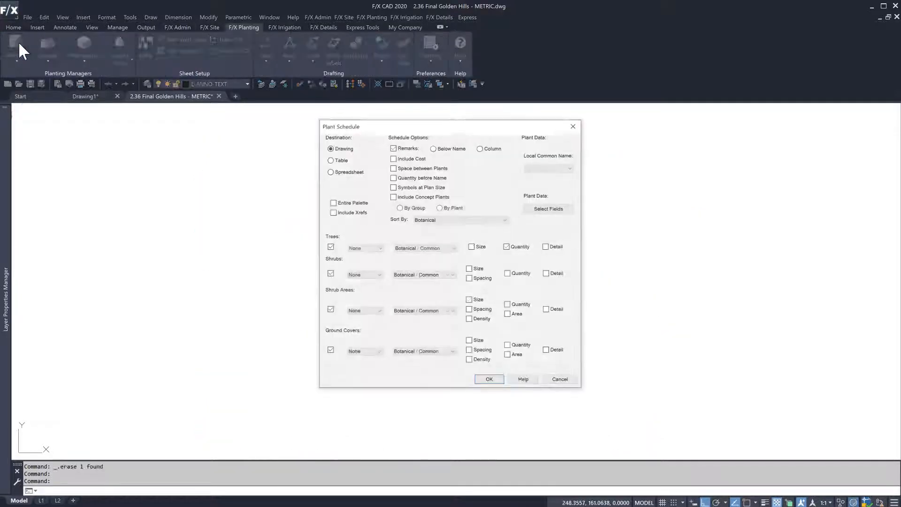
pyautogui.click(540, 168)
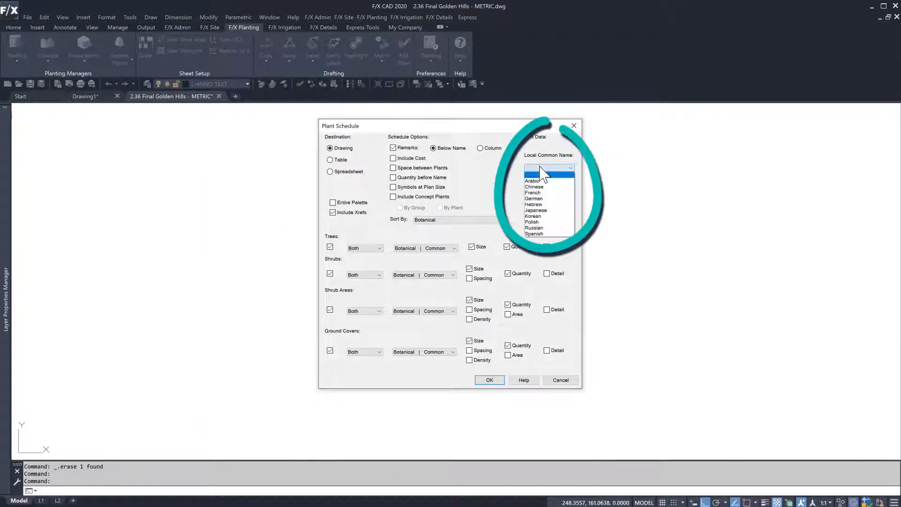
pyautogui.click(540, 233)
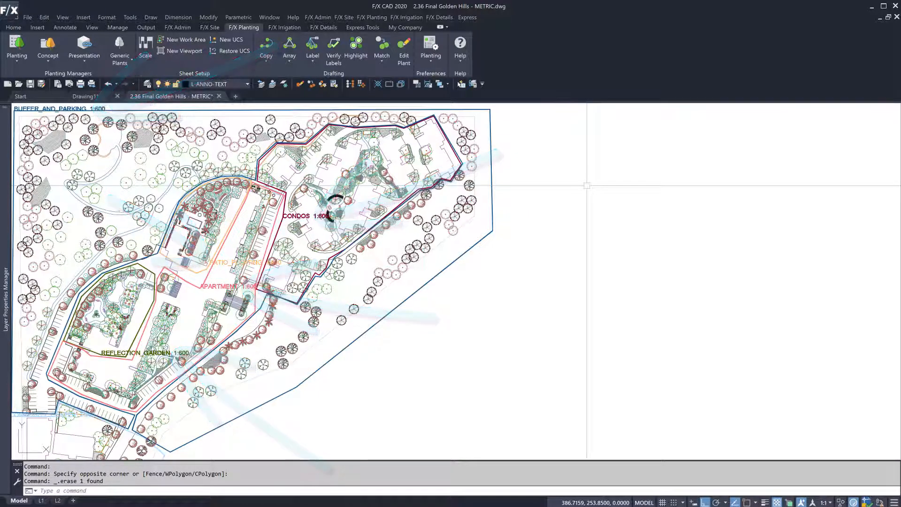
# Generate a plant schedule for all work areas and place its upper left corner to the right of the site plan.
pyautogui.click(15, 38)
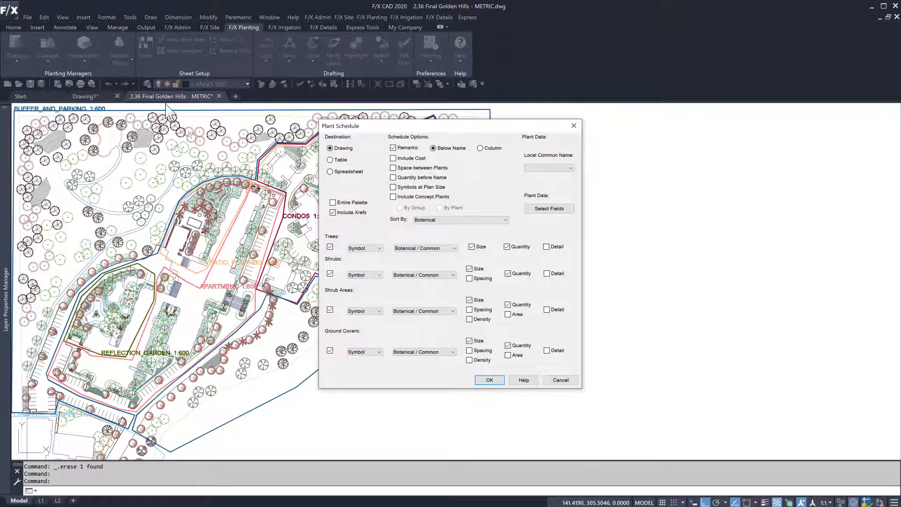
pyautogui.click(484, 378)
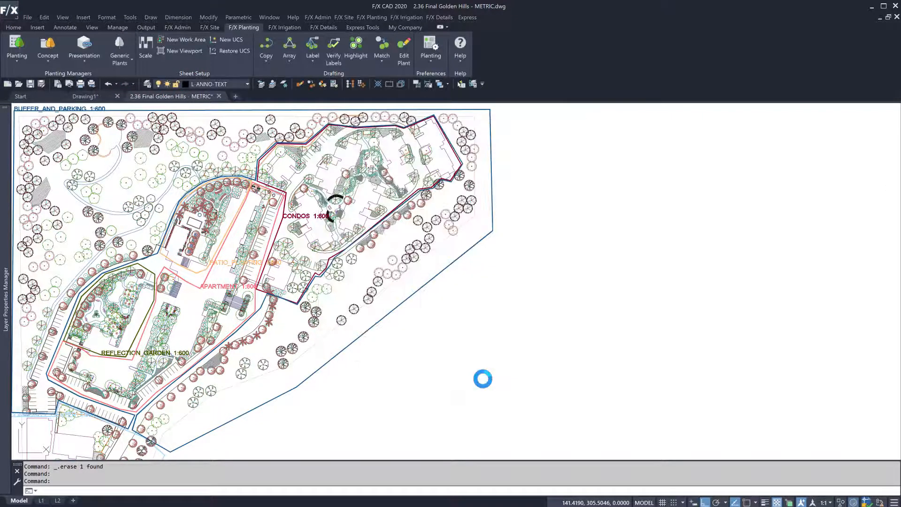
pyautogui.write('A')
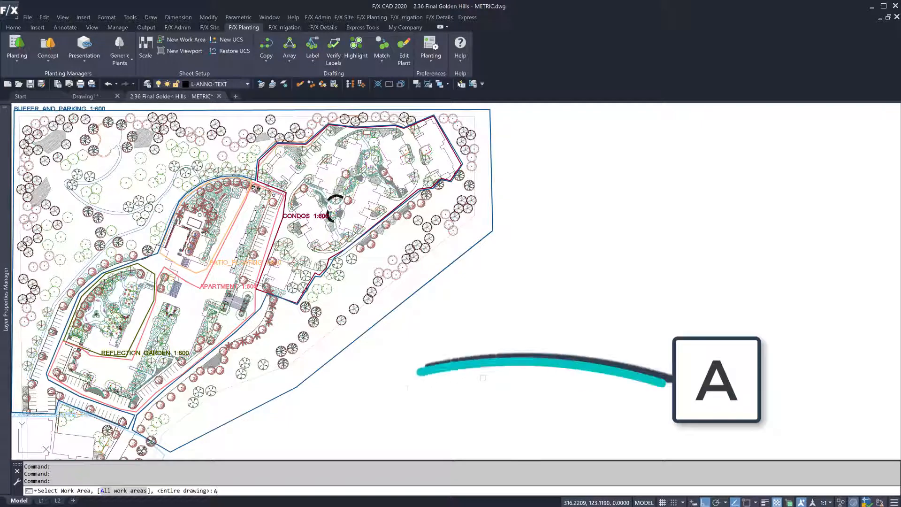
pyautogui.press('Return')
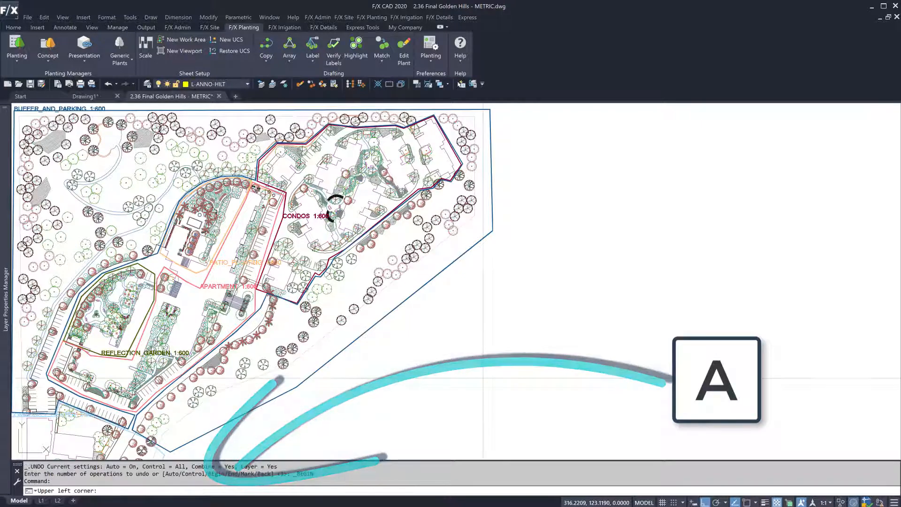
pyautogui.click(504, 118)
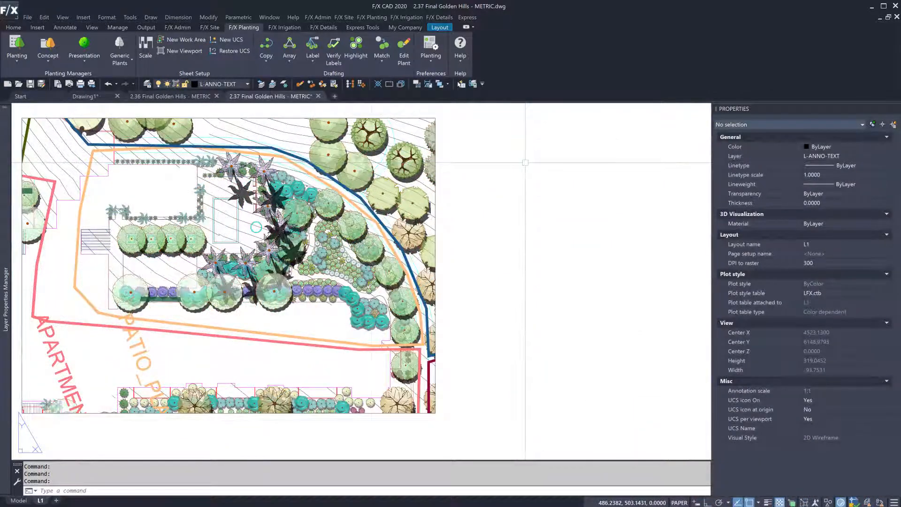
# Inspect the planting inside the layout L1 viewport to identify its object type and layer, and return to paper space.
pyautogui.doubleClick(324, 319)
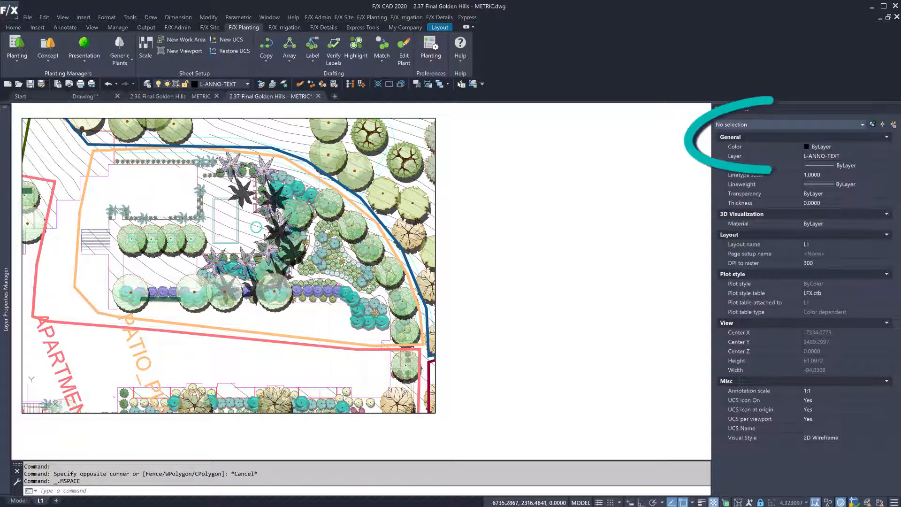
pyautogui.click(330, 267)
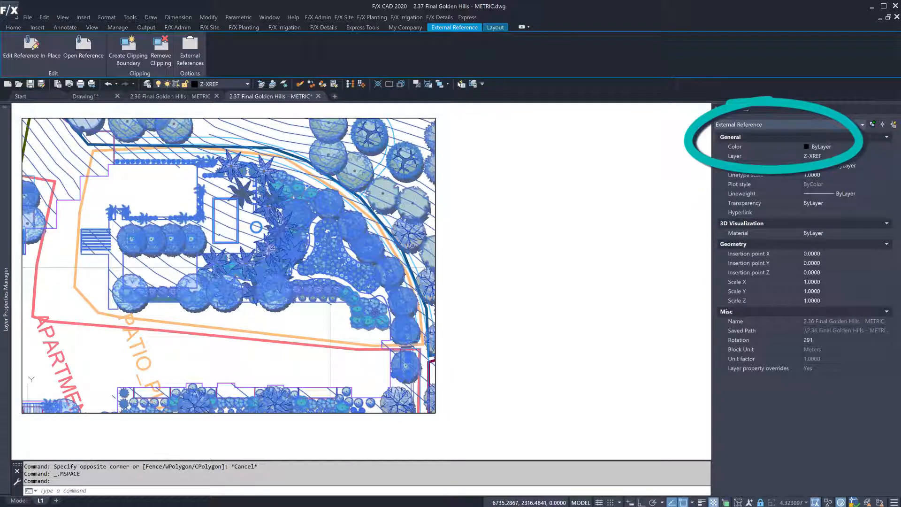
pyautogui.press('Escape')
pyautogui.doubleClick(508, 256)
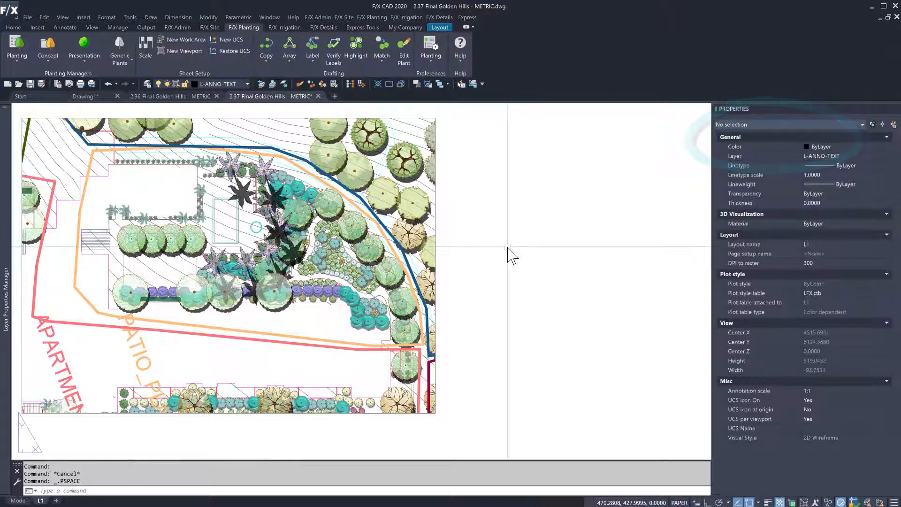
# Generate a plant schedule with xrefs included for the patio planting work area and place it to the right of the site plan.
pyautogui.click(15, 47)
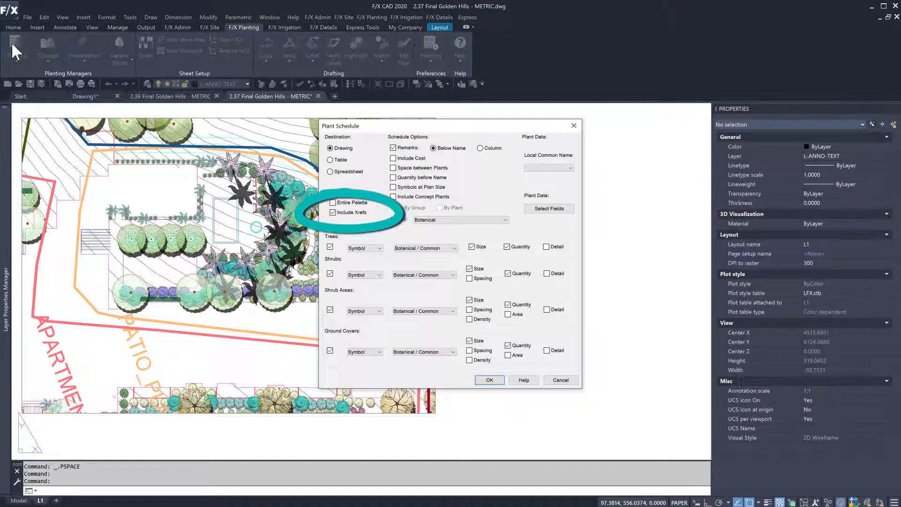
pyautogui.click(488, 379)
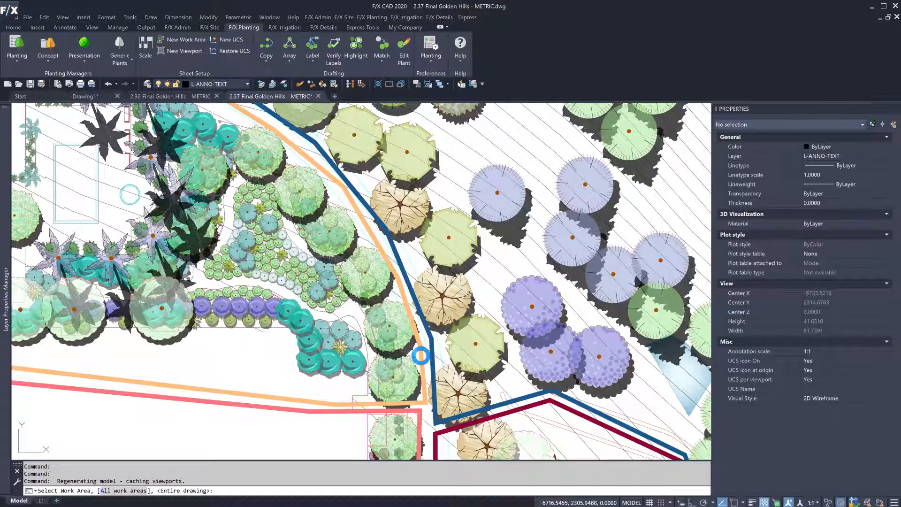
pyautogui.press('Return')
pyautogui.click(451, 131)
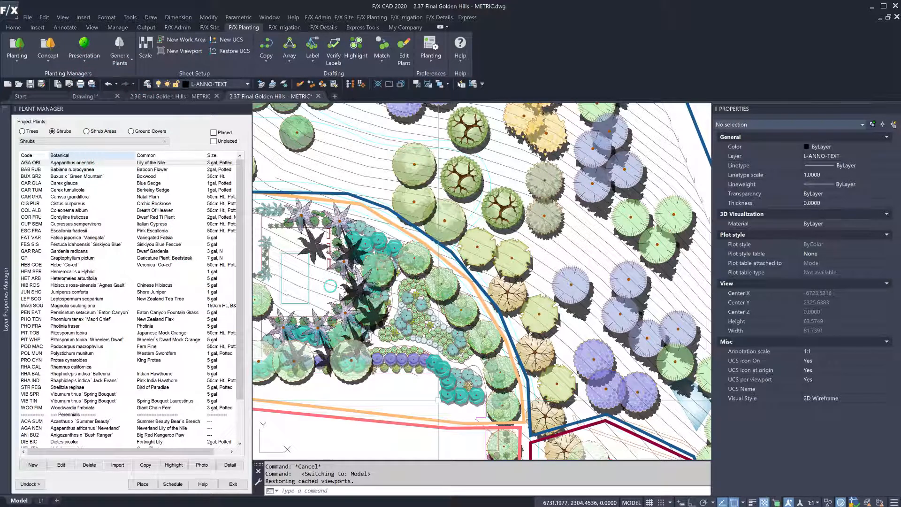
# Place an Agapanthus orientalis shrub in the open area below the purple shrub row in model space and erase it.
pyautogui.doubleClick(90, 163)
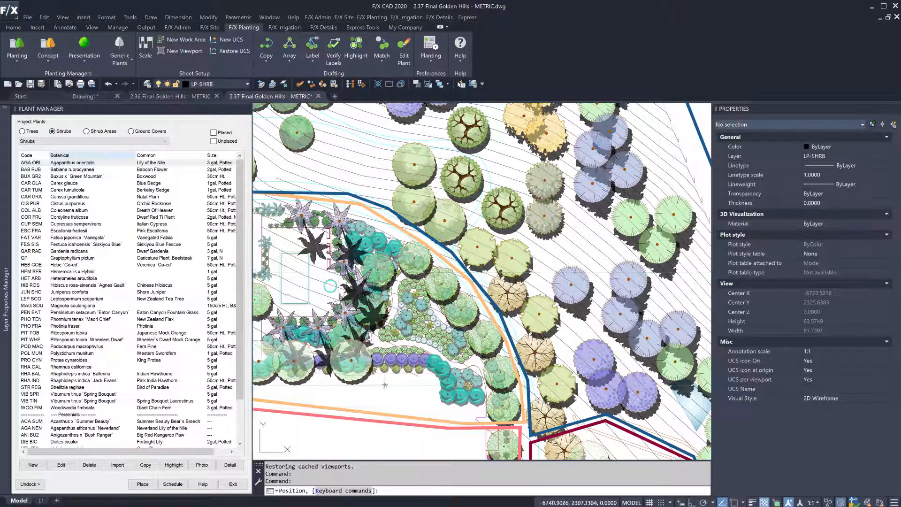
pyautogui.click(393, 383)
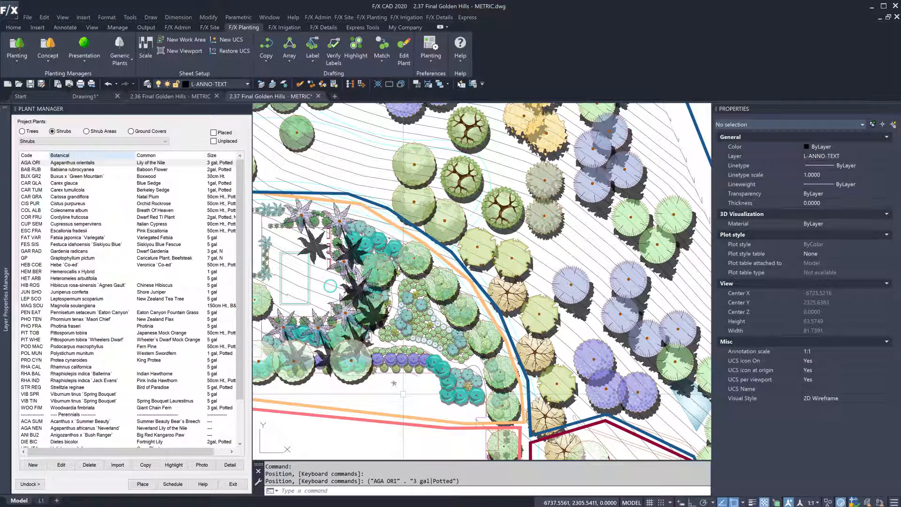
pyautogui.click(84, 45)
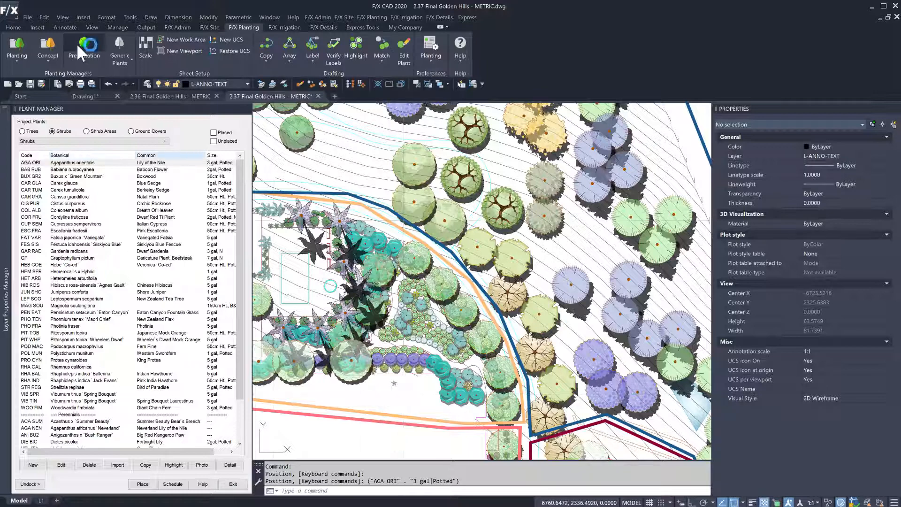
pyautogui.click(640, 328)
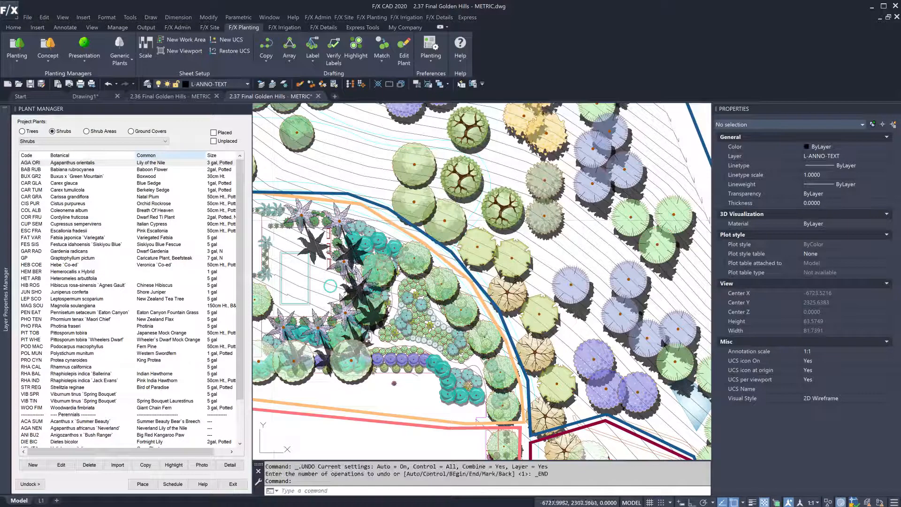
pyautogui.click(393, 383)
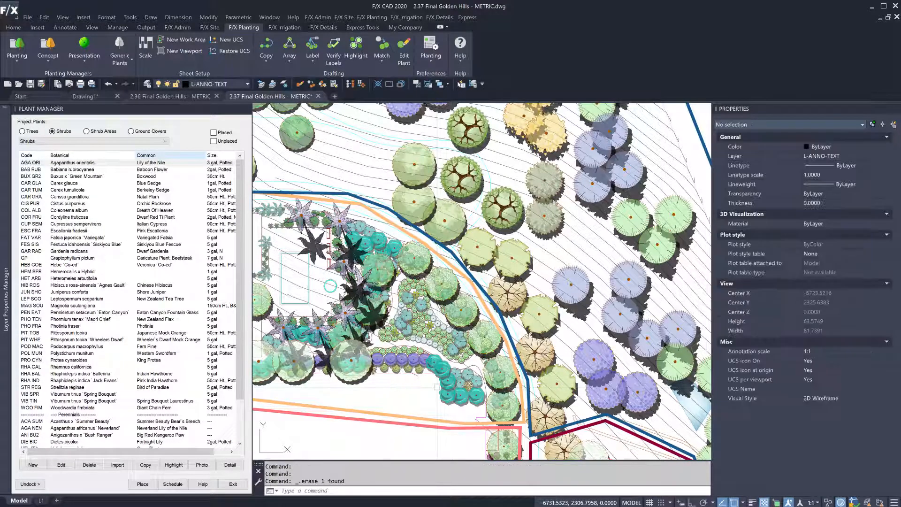
pyautogui.press('Delete')
# Return to layout L1 and start generating another plant schedule.
pyautogui.click(40, 500)
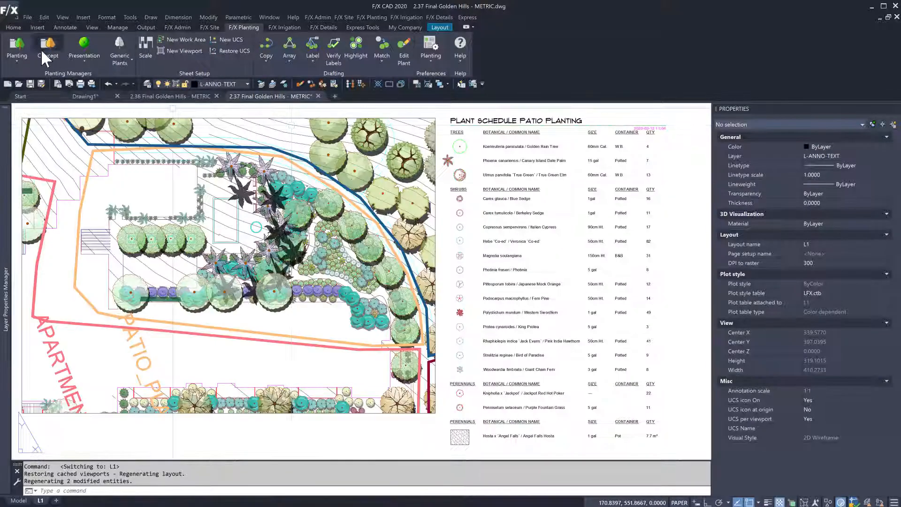
pyautogui.click(17, 65)
pyautogui.click(38, 96)
pyautogui.click(429, 282)
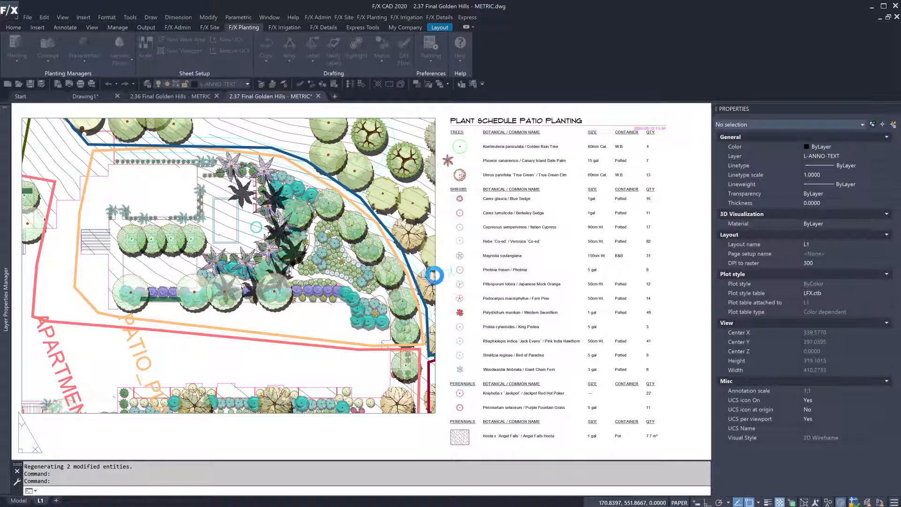